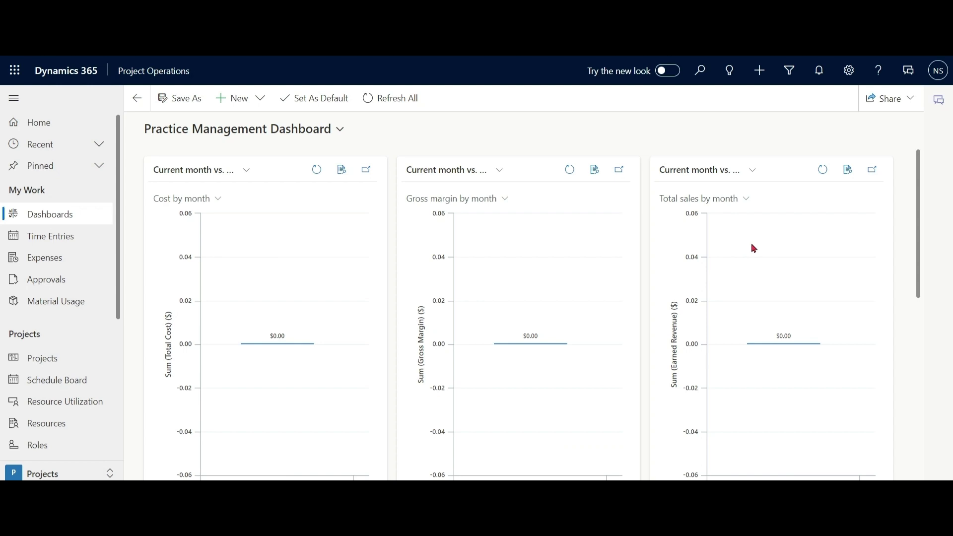
# Step: Open the Project Parameter record in Settings for editing and show its Feature Control toggles
pyautogui.click(64, 475)
pyautogui.click(55, 427)
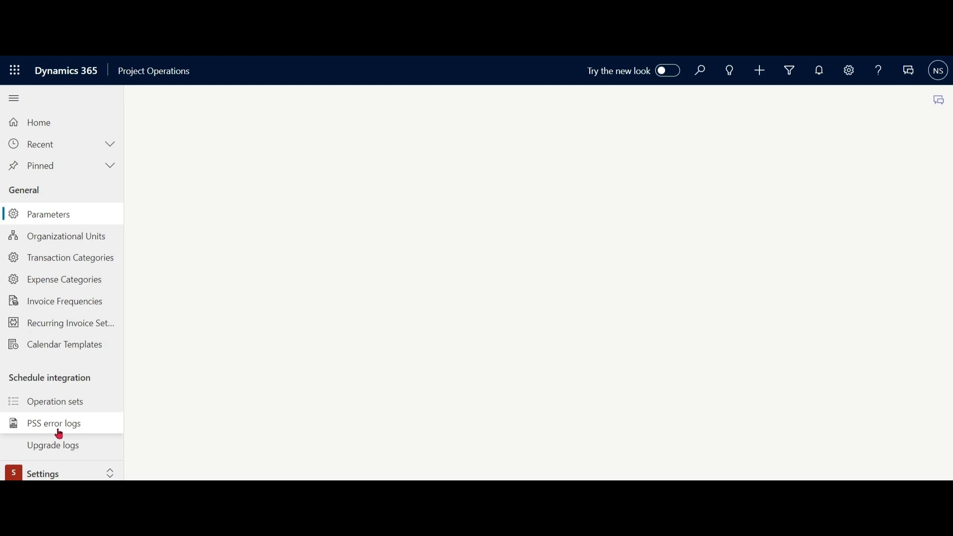
pyautogui.click(58, 217)
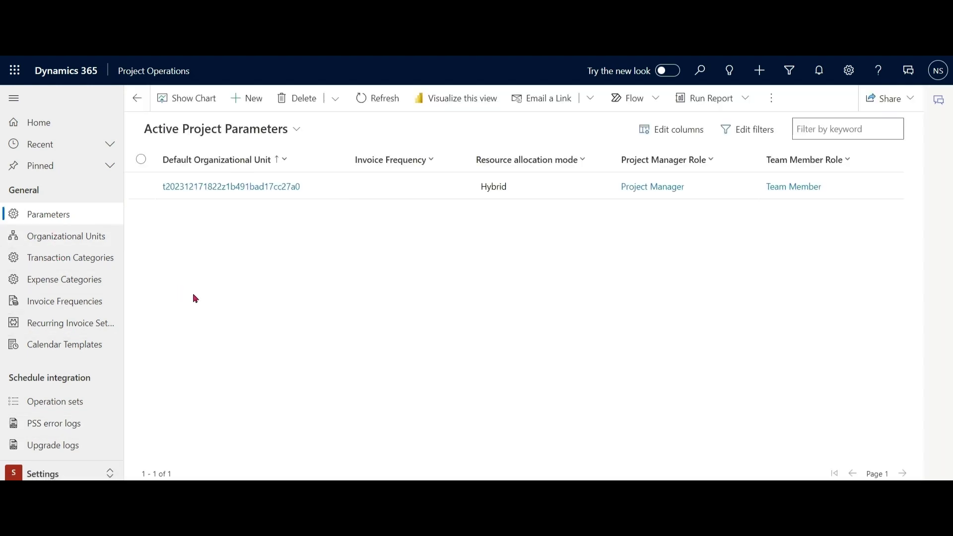
pyautogui.click(142, 191)
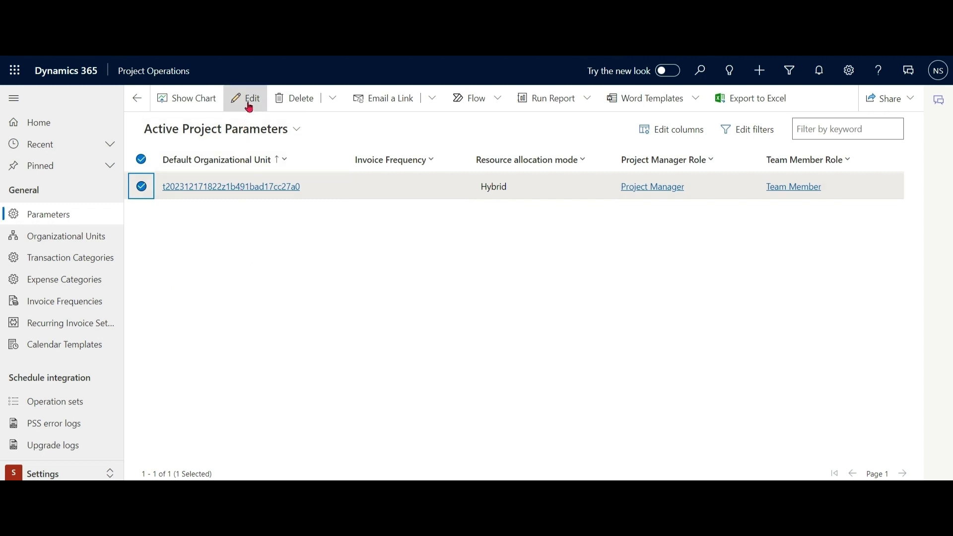
pyautogui.click(249, 106)
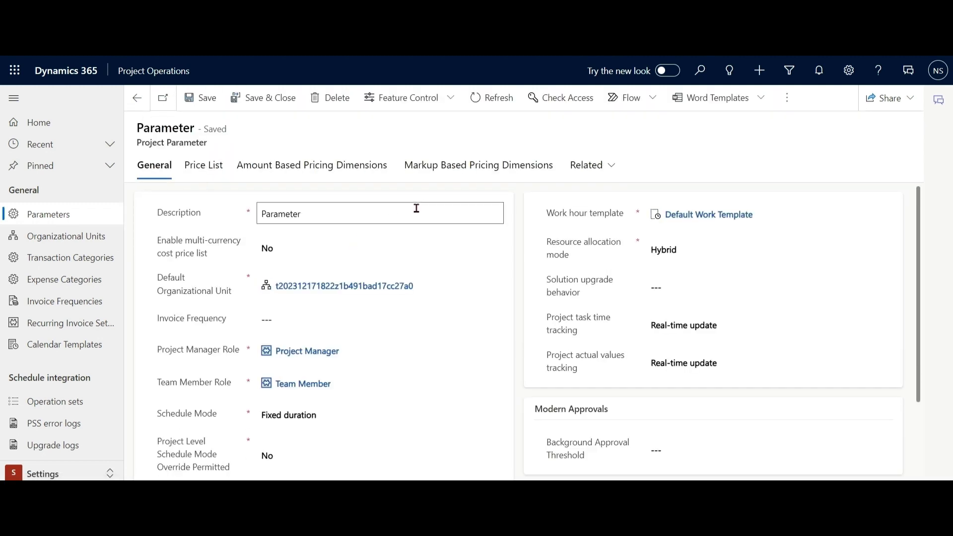
pyautogui.click(451, 99)
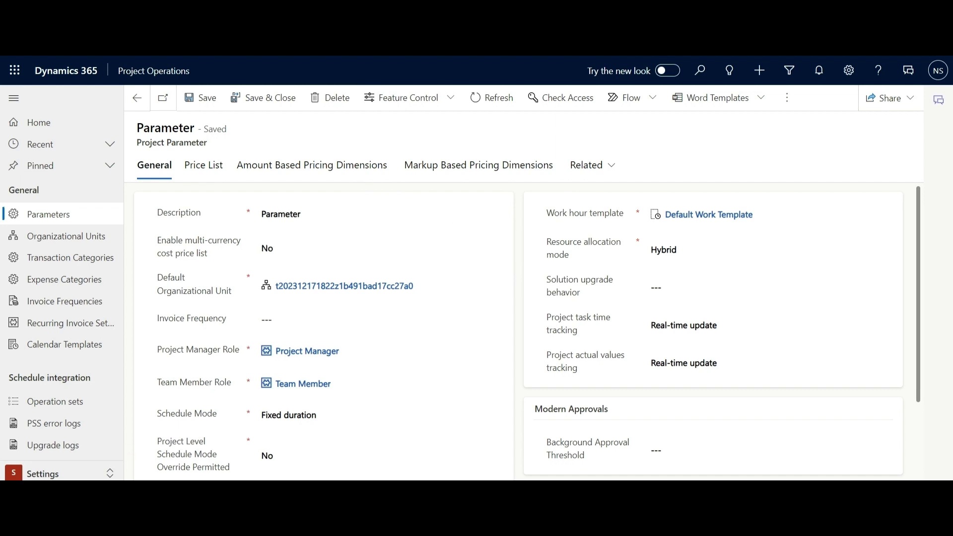
# Step: Start a new project from the Active Projects list in the Projects area
pyautogui.click(43, 474)
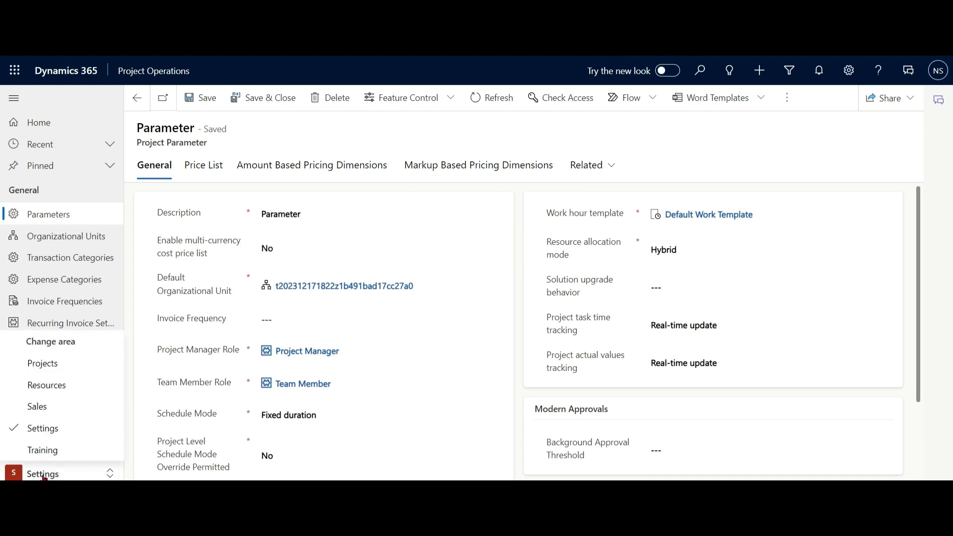
pyautogui.click(43, 370)
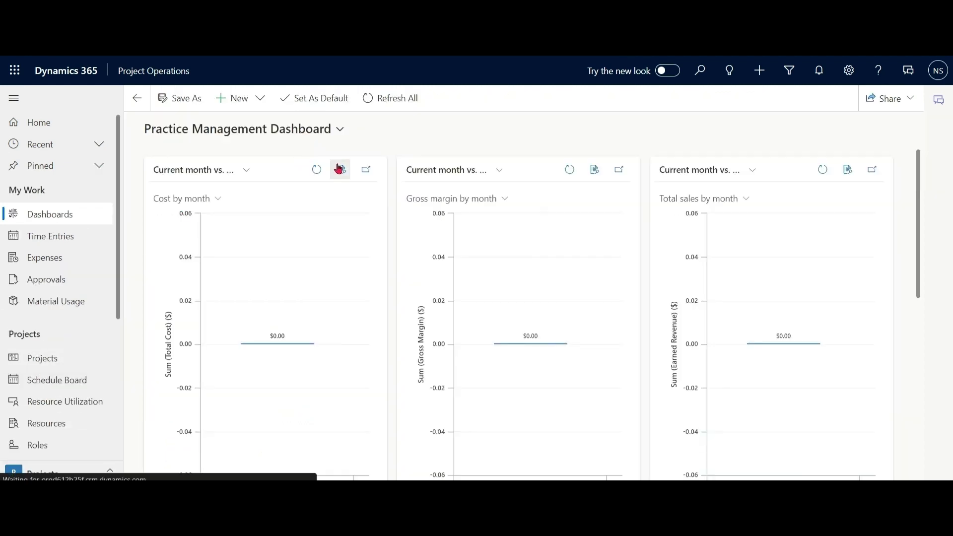
pyautogui.click(41, 363)
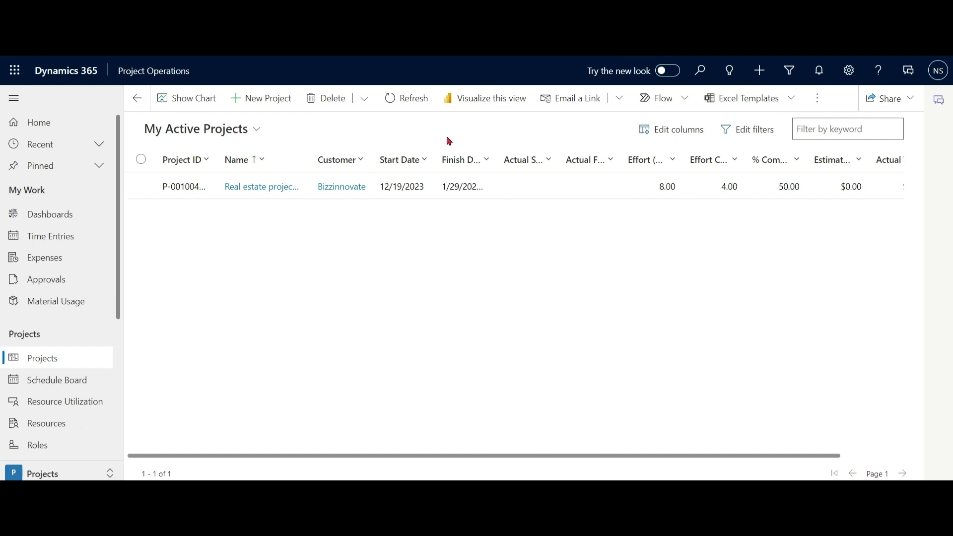
pyautogui.click(261, 99)
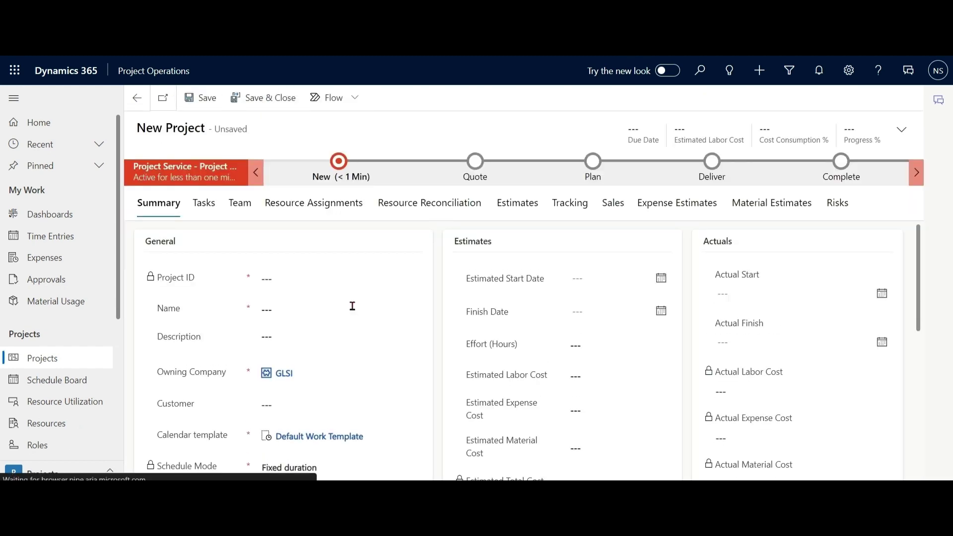
# Step: Name the project 'Digitization of Financial Consulting Firm', add its description, and set customer Bizzinnovate
pyautogui.click(344, 312)
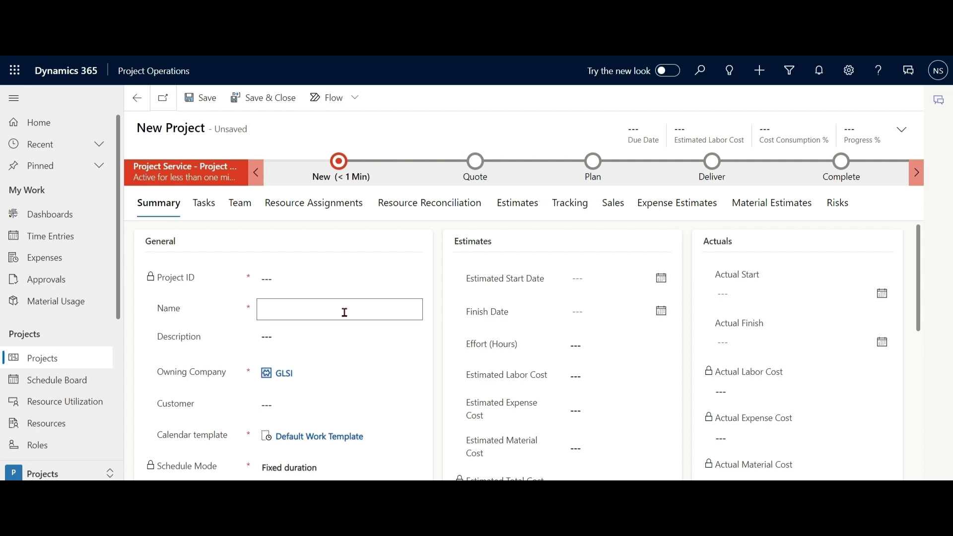
pyautogui.write('Digitization of Financial Consulting Firm')
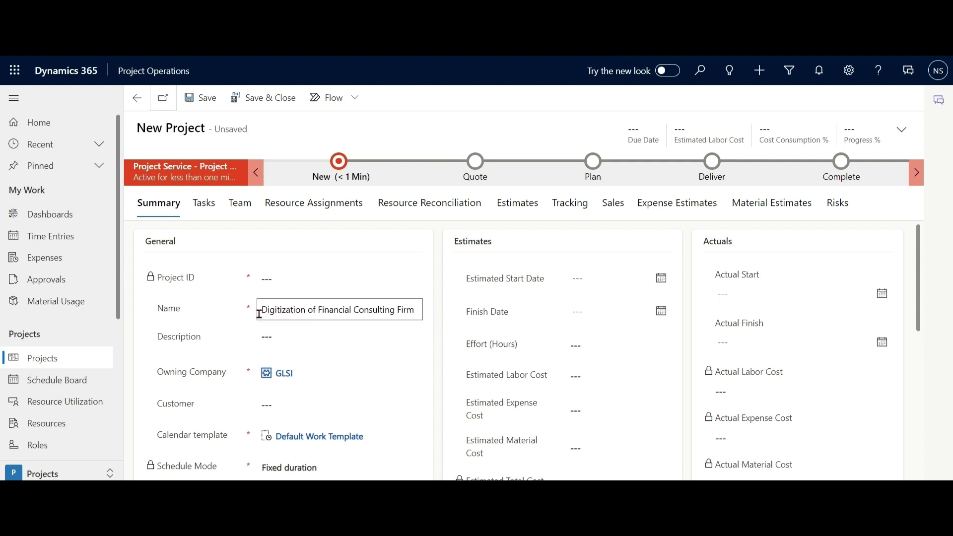
pyautogui.moveTo(259, 310); pyautogui.dragTo(427, 319)
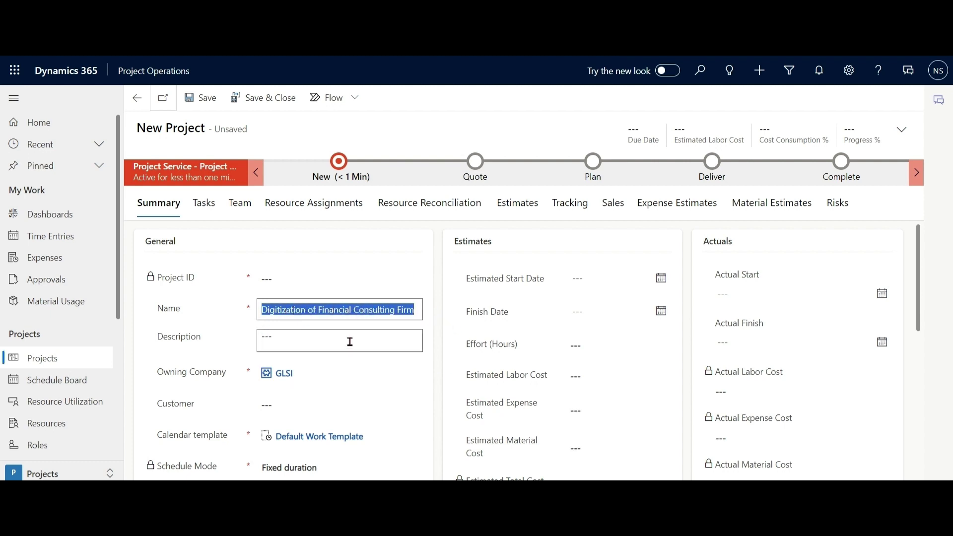
pyautogui.click(350, 341)
pyautogui.write('Improve efficiency and fairness in the Financial System')
pyautogui.write('The objective of the Project is to')
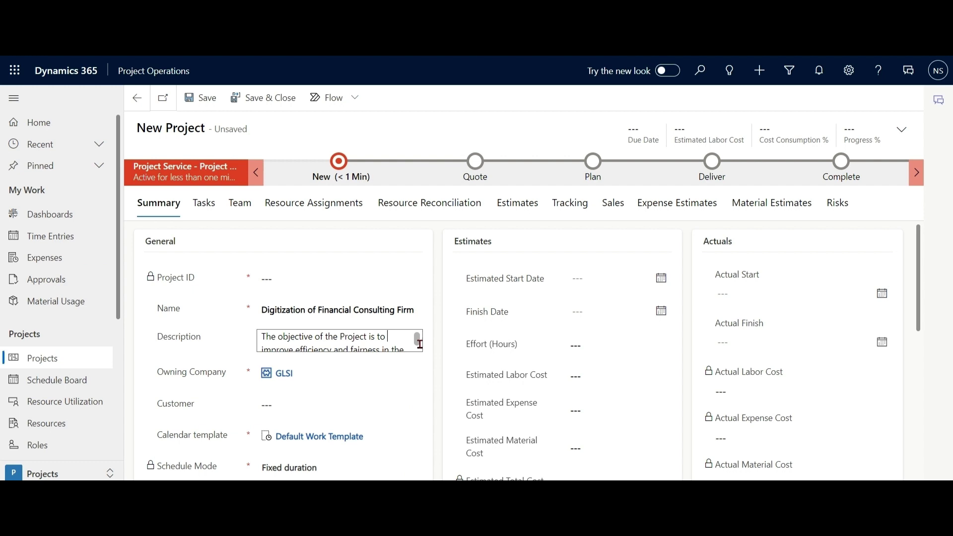
pyautogui.moveTo(419, 342); pyautogui.dragTo(418, 345)
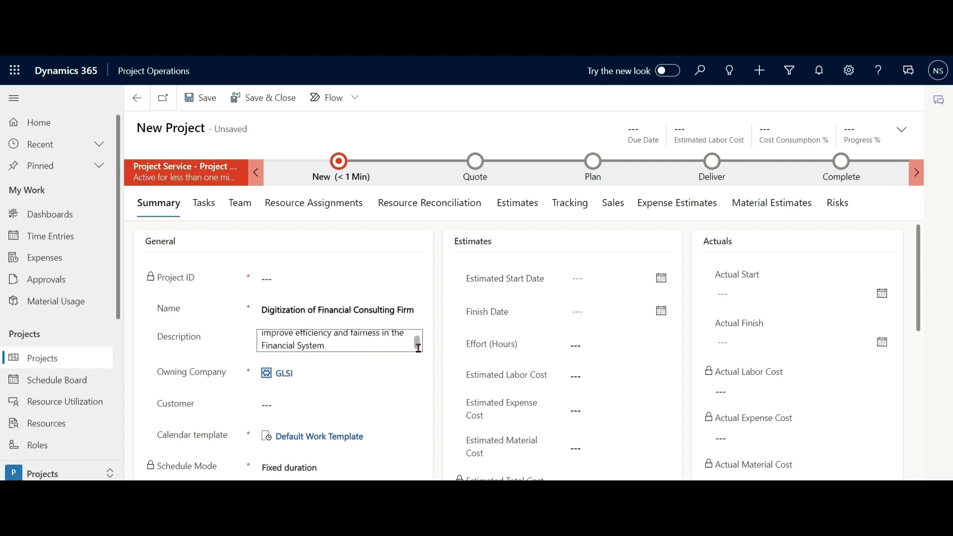
pyautogui.click(375, 344)
pyautogui.click(500, 231)
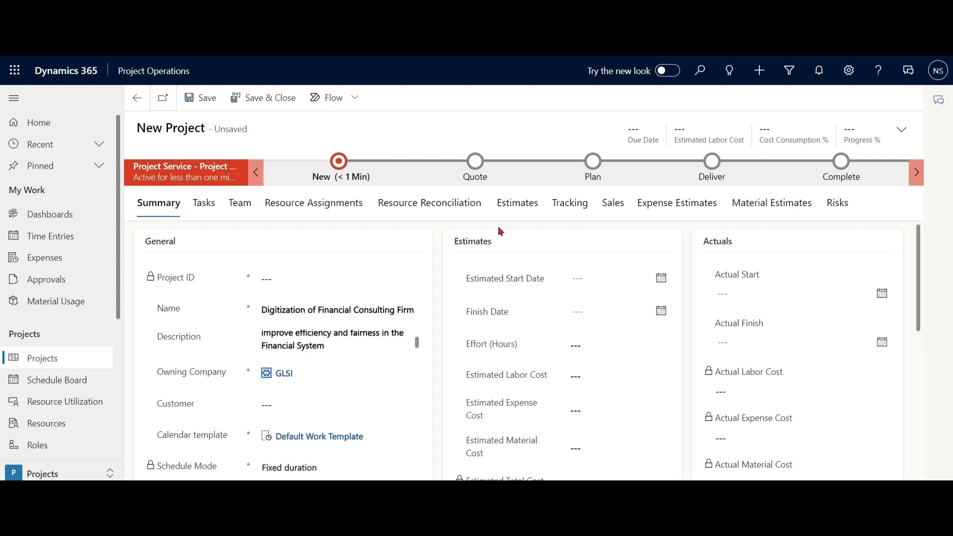
pyautogui.click(305, 404)
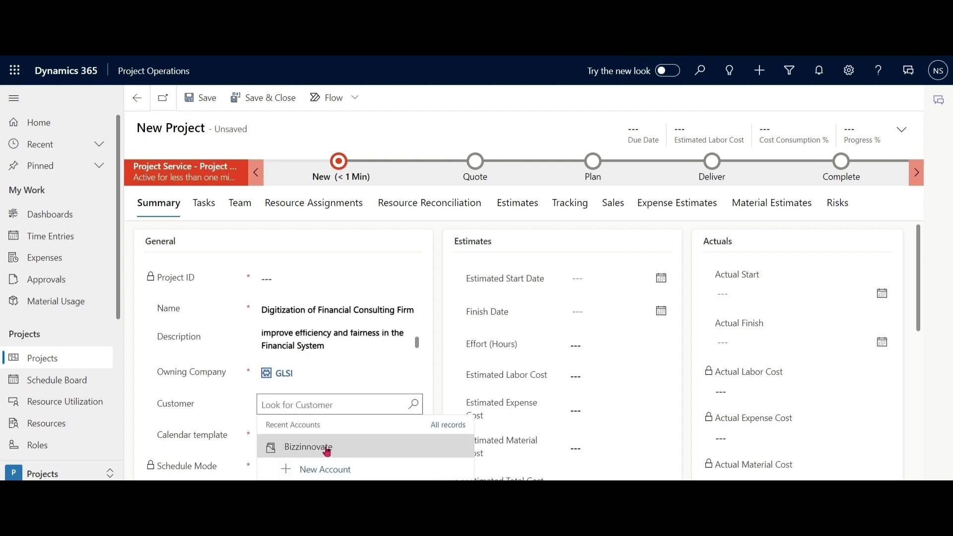
pyautogui.click(329, 458)
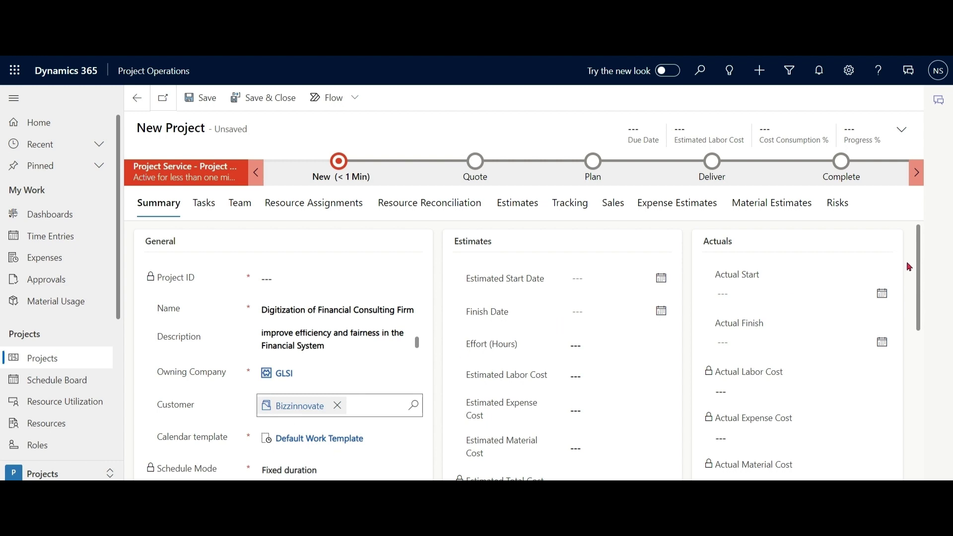
pyautogui.moveTo(917, 265); pyautogui.dragTo(918, 271)
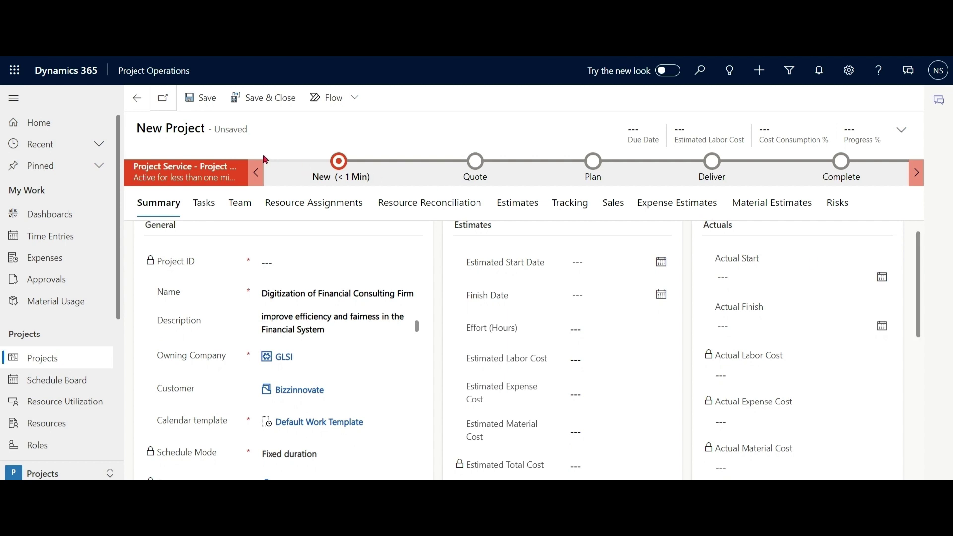
# Step: Save the new project and review its Copilot options and Quote stage details
pyautogui.click(208, 102)
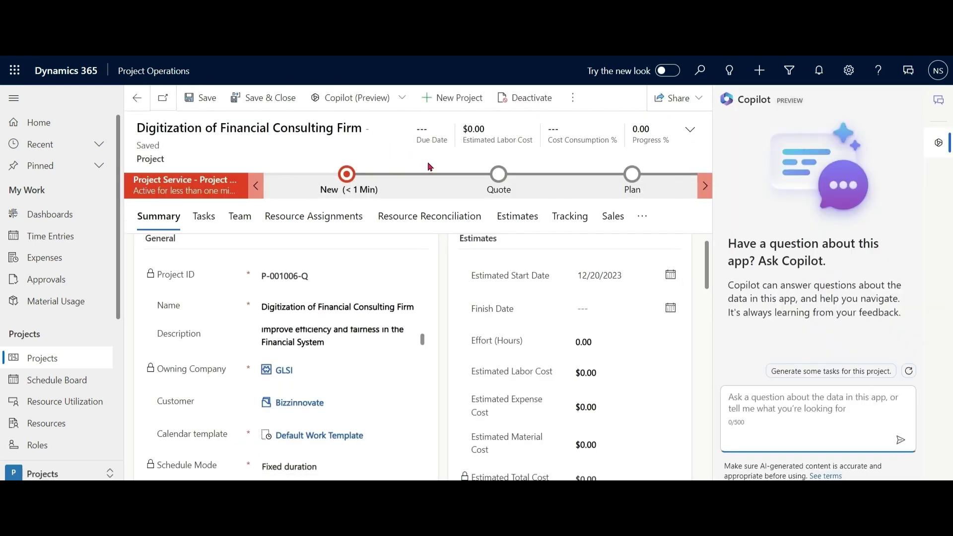
pyautogui.click(403, 99)
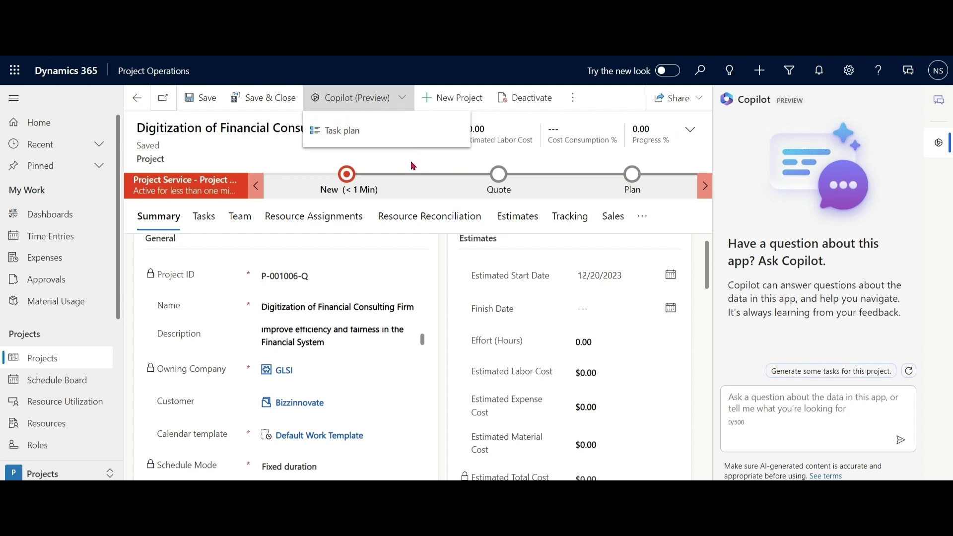
pyautogui.click(421, 168)
pyautogui.click(403, 99)
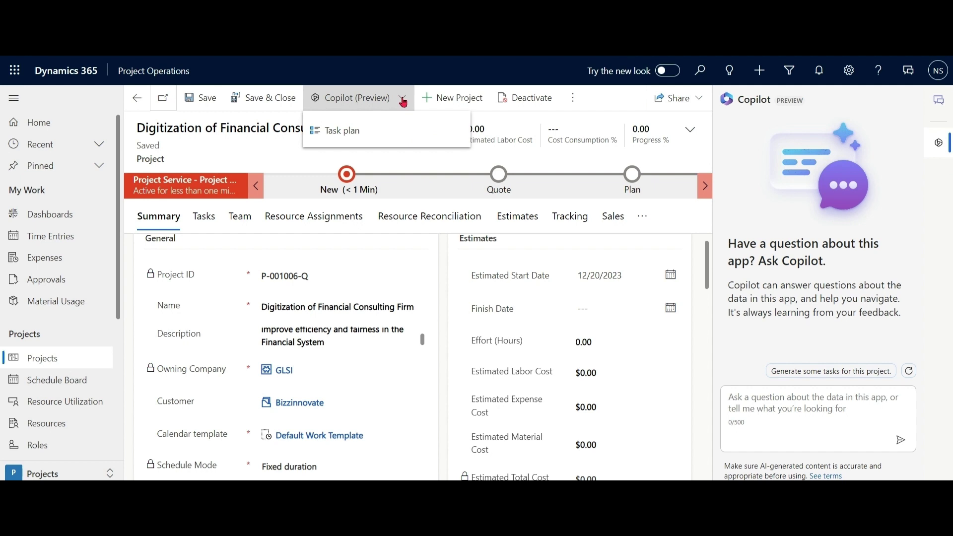
pyautogui.click(446, 194)
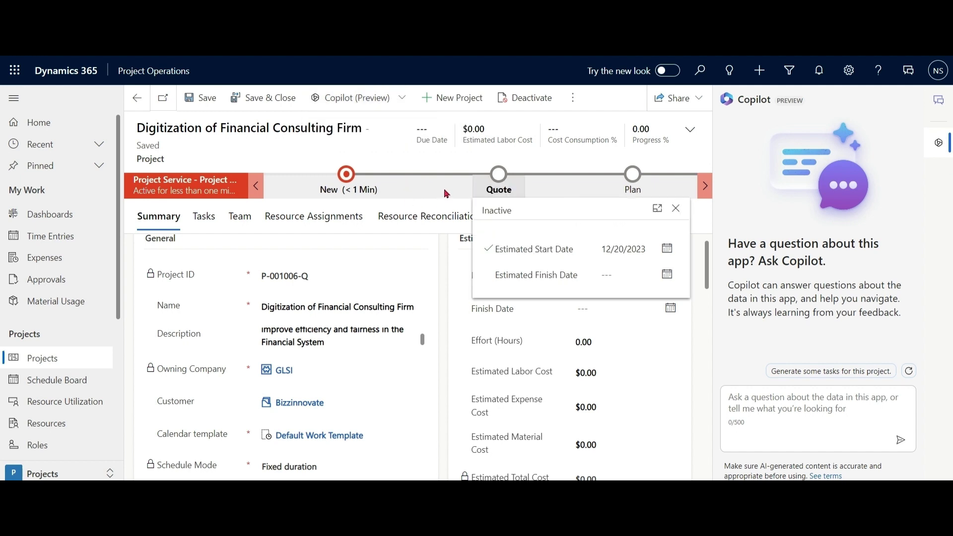
pyautogui.click(443, 256)
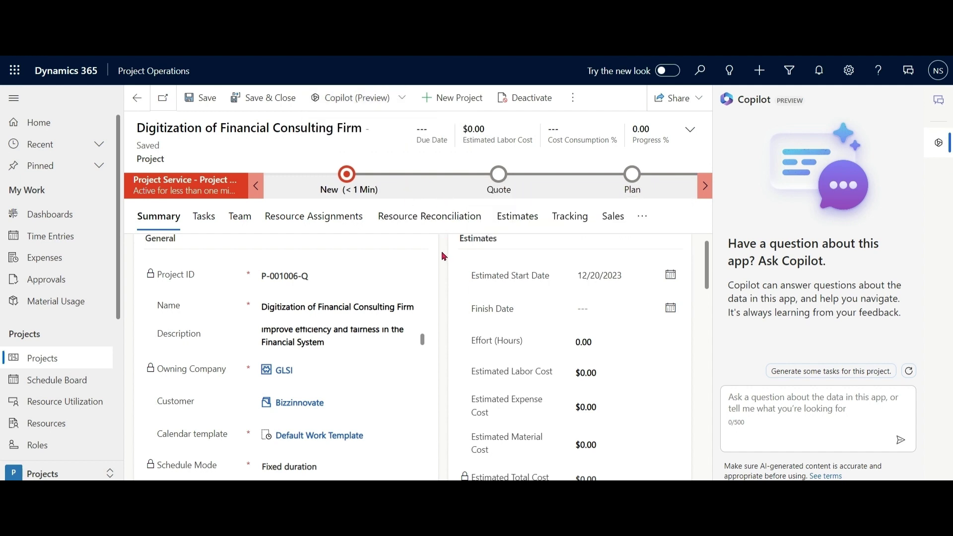
pyautogui.scroll(1, 707, 271)
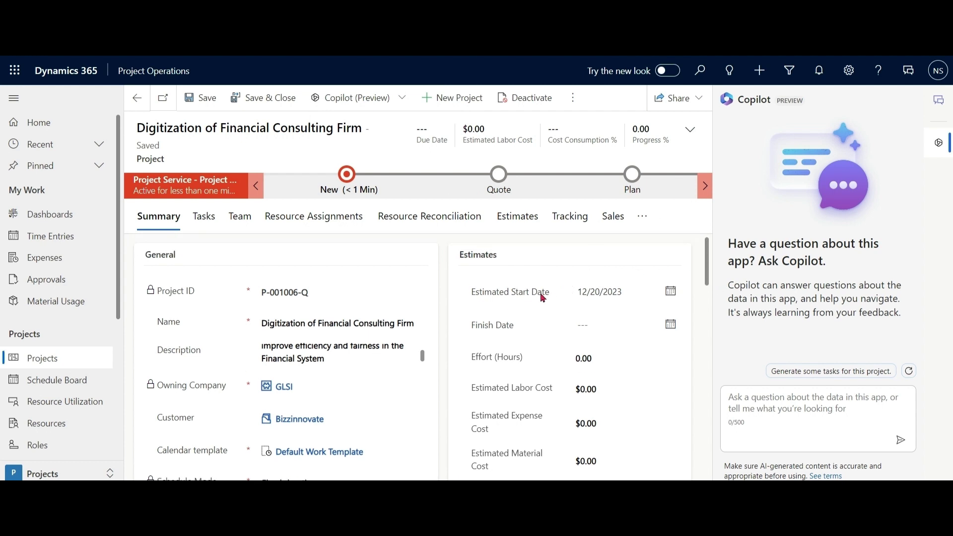
# Step: Keep December 20 as the start date and set the finish date to 3/25/2024
pyautogui.click(640, 295)
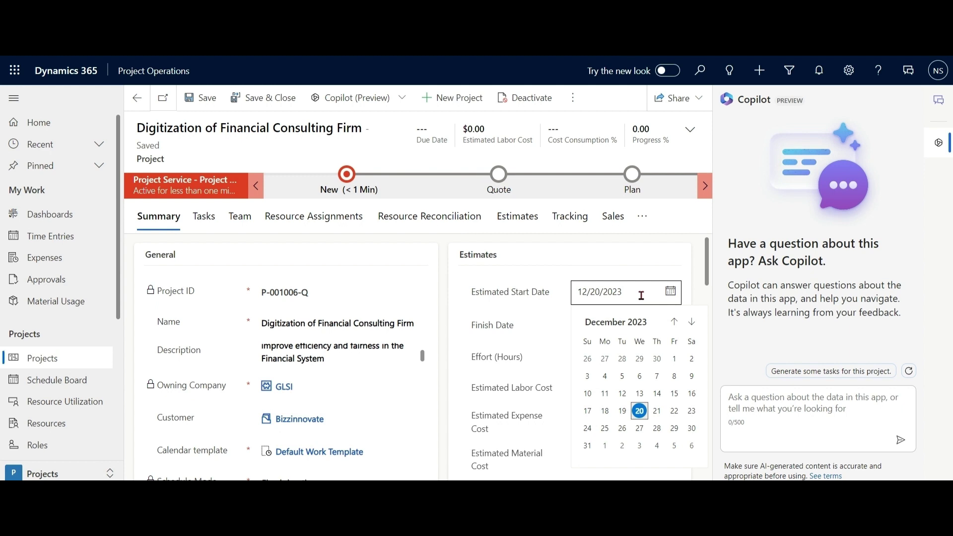
pyautogui.click(639, 410)
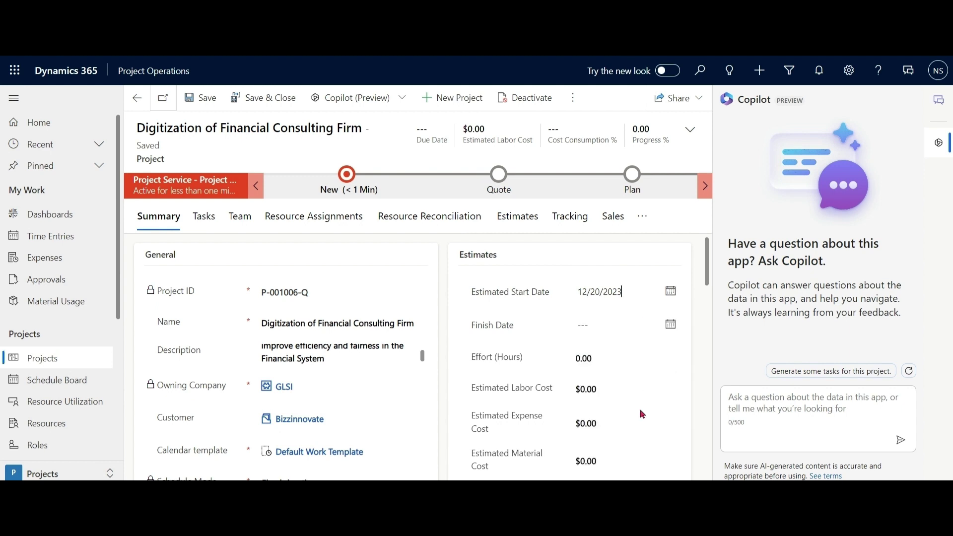
pyautogui.click(670, 324)
pyautogui.click(691, 167)
pyautogui.click(691, 168)
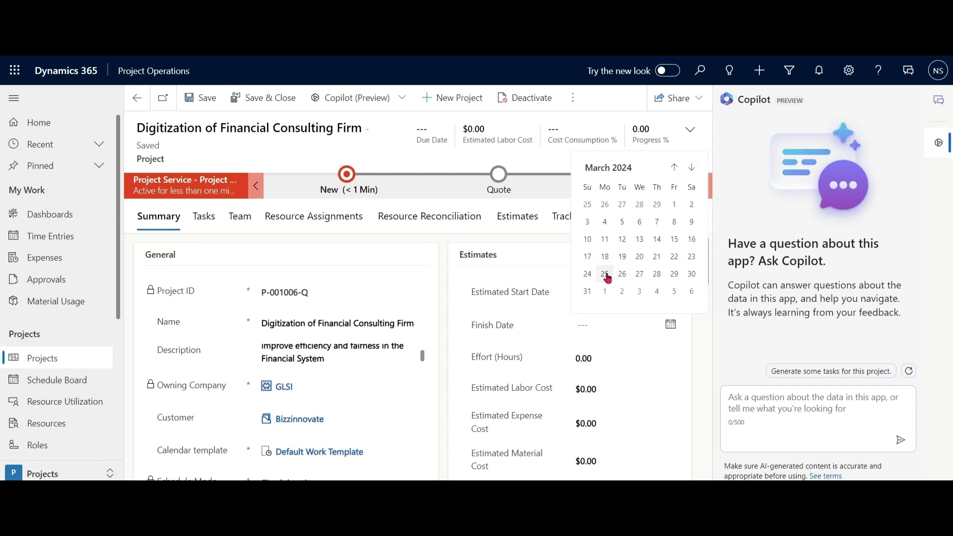
pyautogui.click(604, 273)
pyautogui.scroll(-4, 709, 283)
pyautogui.scroll(3, 645, 308)
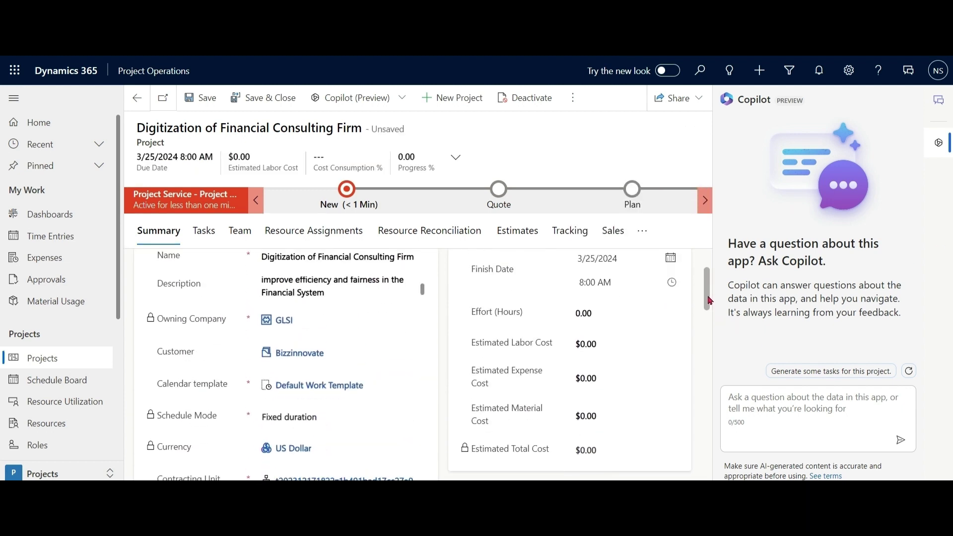
# Step: Enter 500 effort hours, labor 50,000, expense 25,000 and material 10,000, then save
pyautogui.click(610, 310)
pyautogui.write('5')
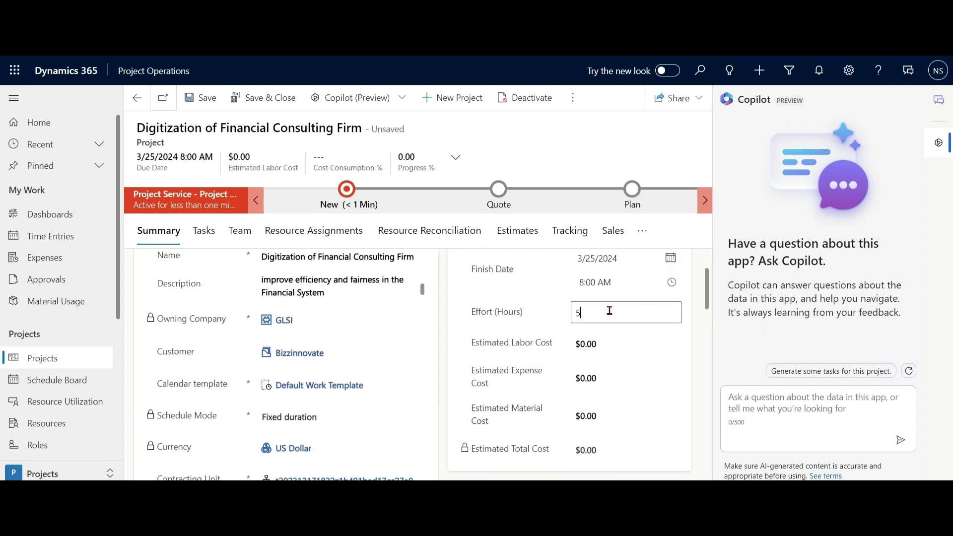
pyautogui.write('00')
pyautogui.click(610, 348)
pyautogui.write('50,000')
pyautogui.click(611, 380)
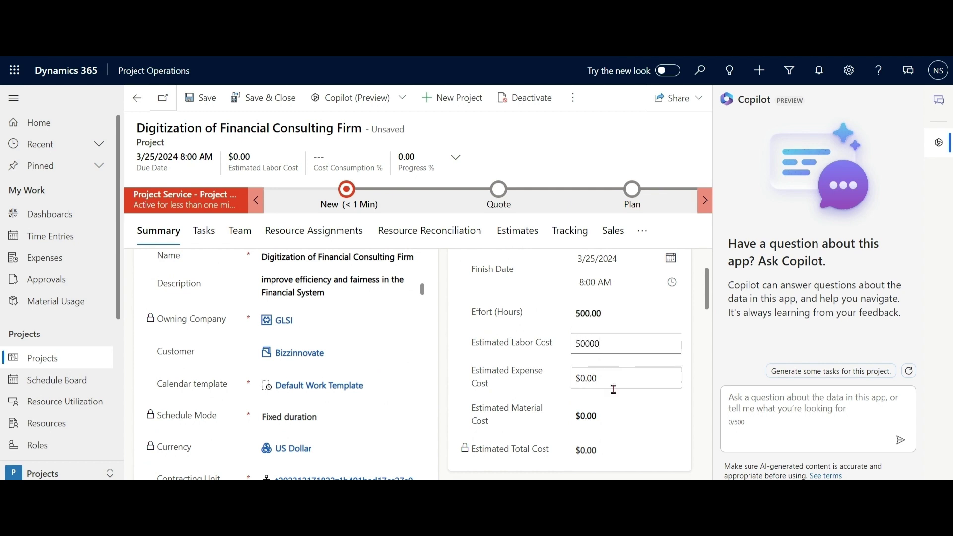
pyautogui.write('25000')
pyautogui.click(610, 411)
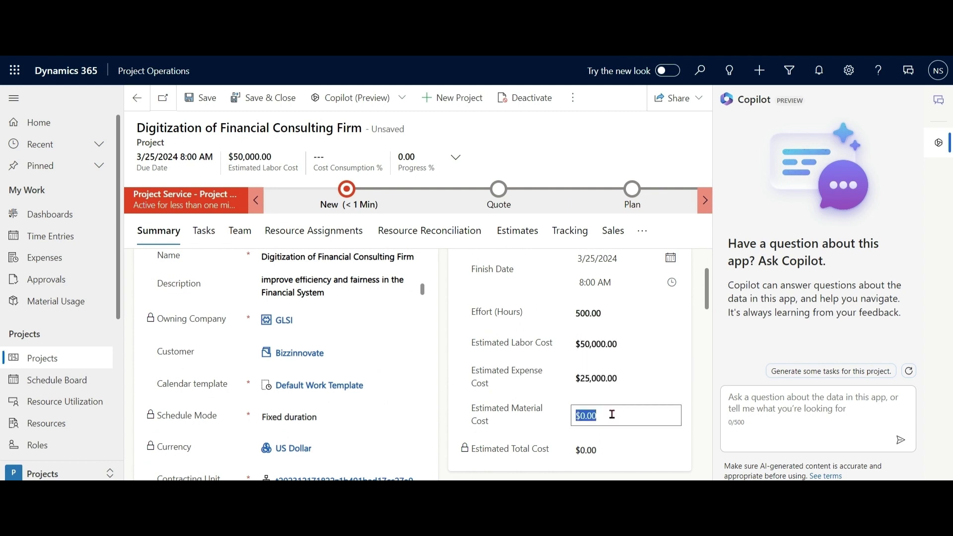
pyautogui.write('10000')
pyautogui.click(706, 449)
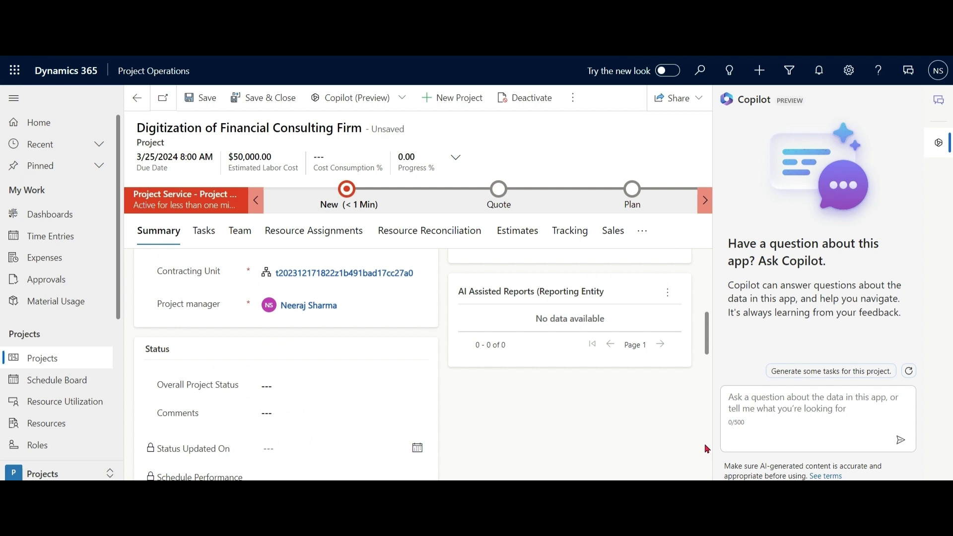
pyautogui.click(206, 98)
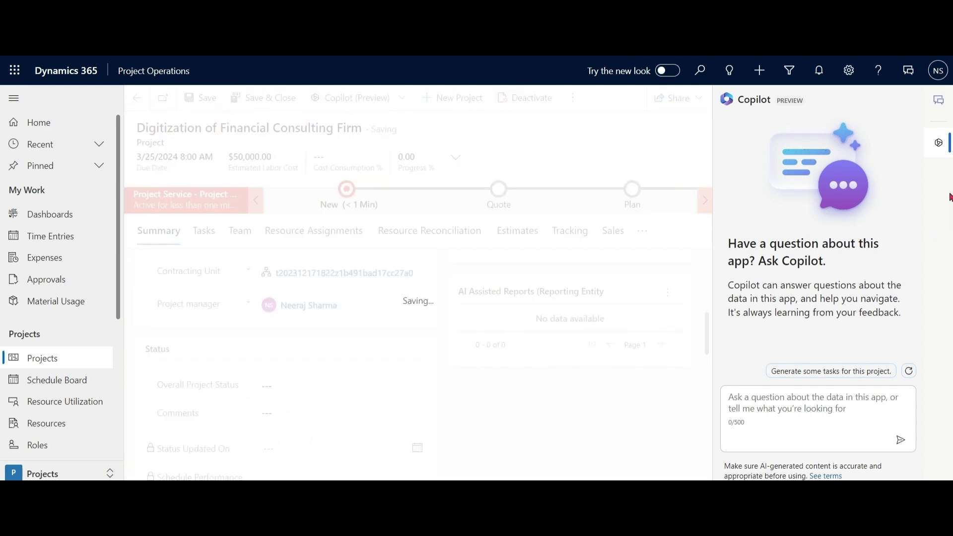
pyautogui.click(938, 144)
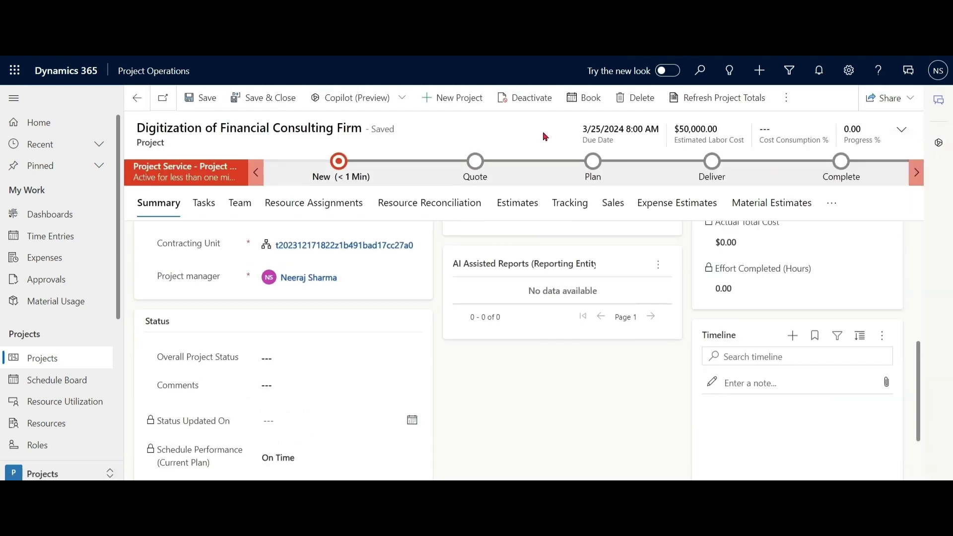
# Step: Generate a Copilot task plan from the project's task list
pyautogui.click(201, 209)
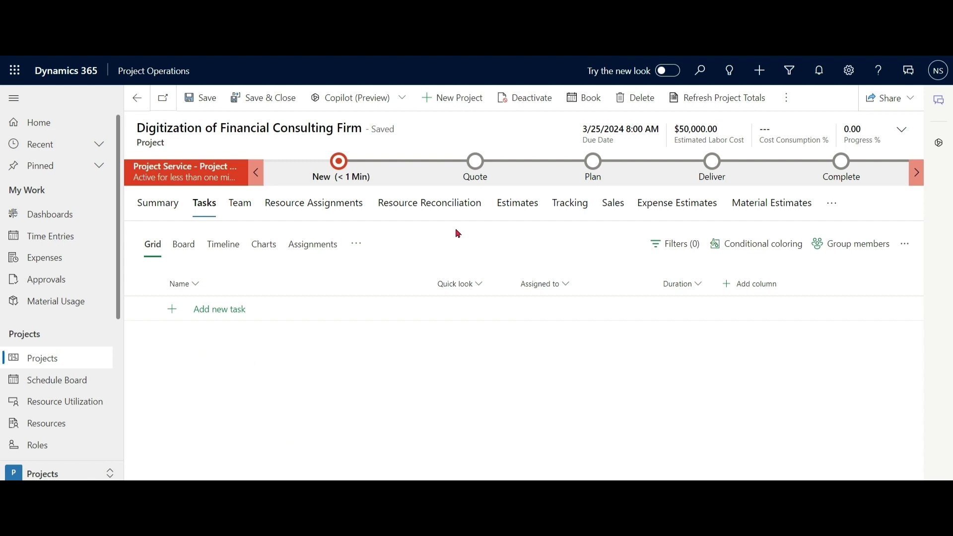
pyautogui.click(402, 99)
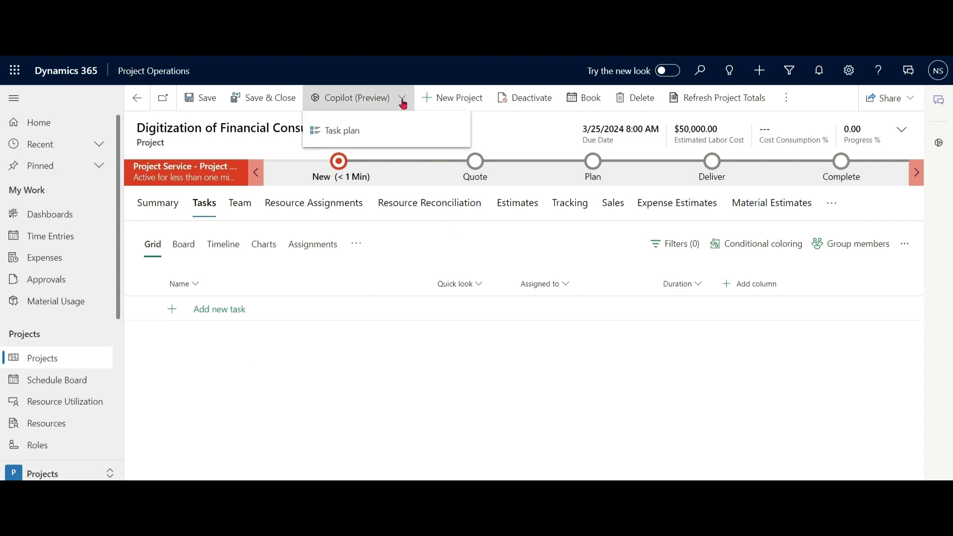
pyautogui.click(350, 134)
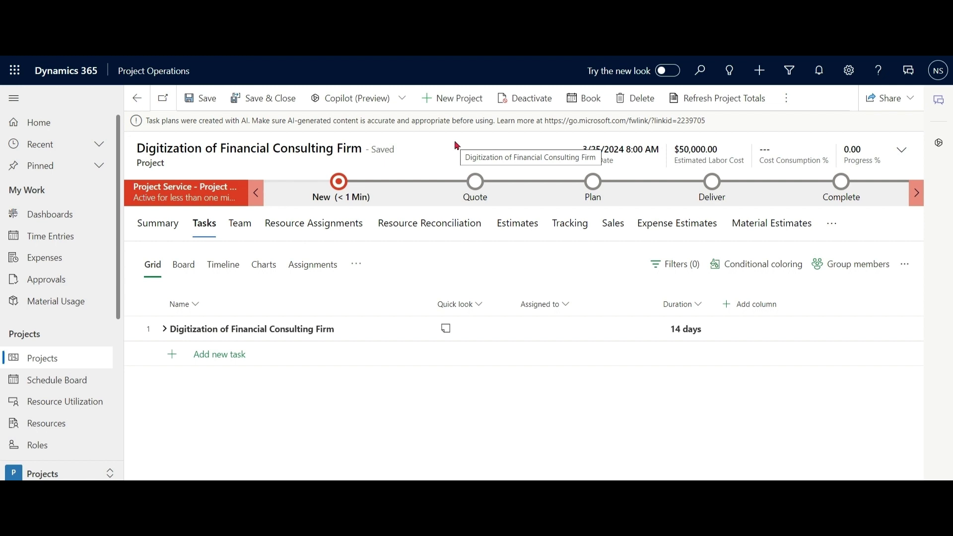
pyautogui.moveTo(290, 328)
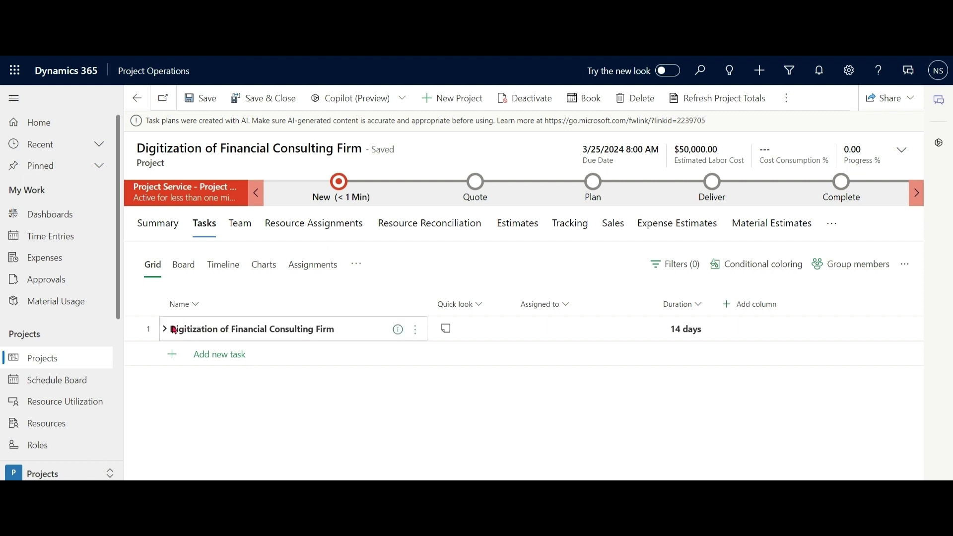
# Step: Expand the top task, Identify key areas, Evaluate existing processes and Monitor and evaluate phases
pyautogui.click(166, 331)
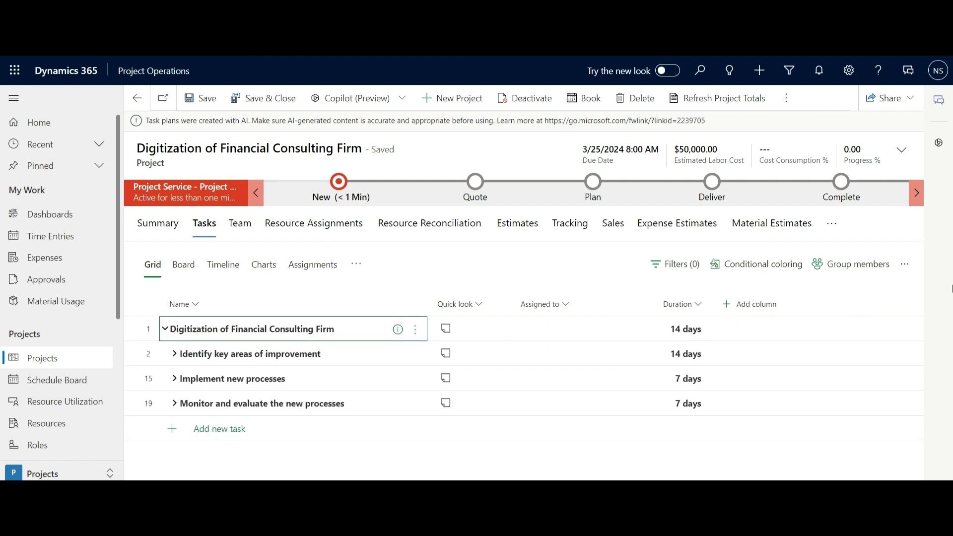
pyautogui.click(174, 354)
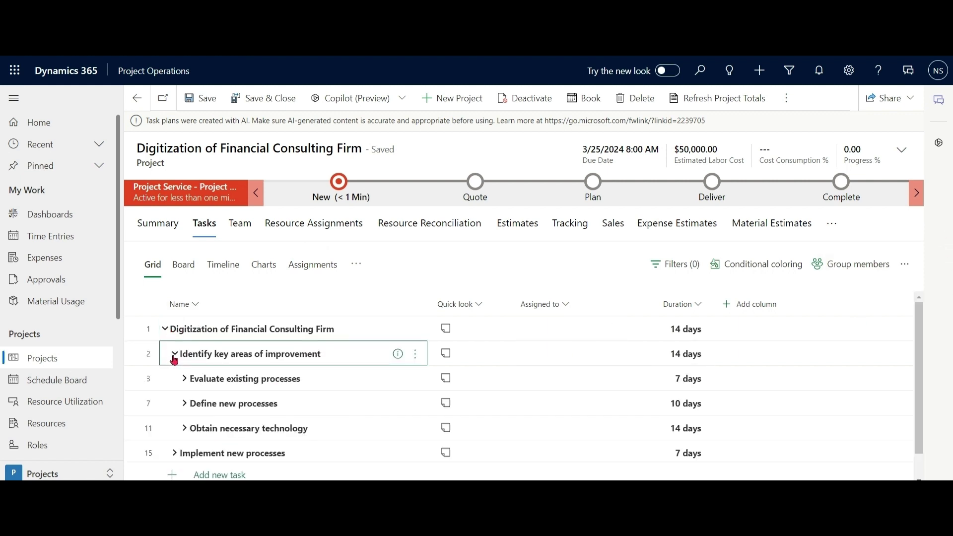
pyautogui.scroll(-1, 921, 372)
pyautogui.click(184, 349)
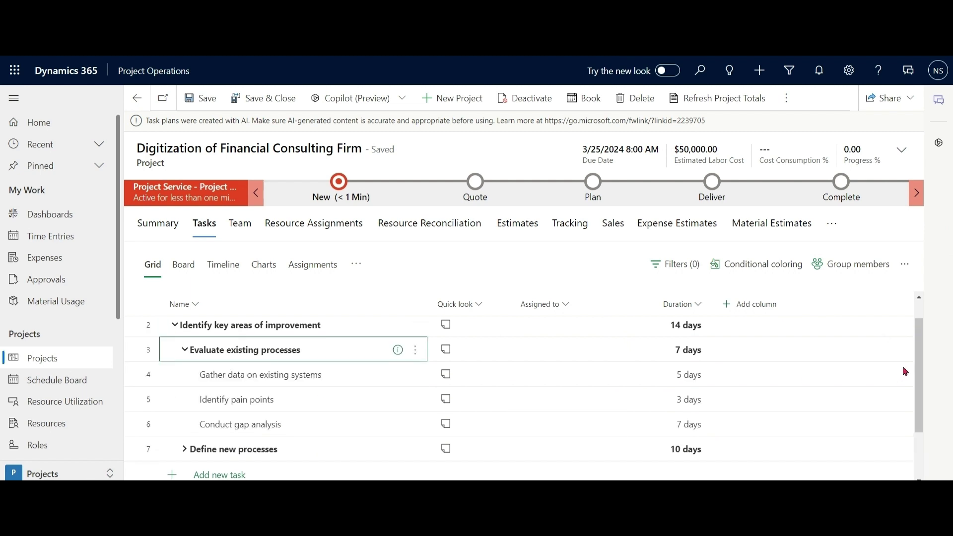
pyautogui.scroll(-3, 923, 370)
pyautogui.click(175, 449)
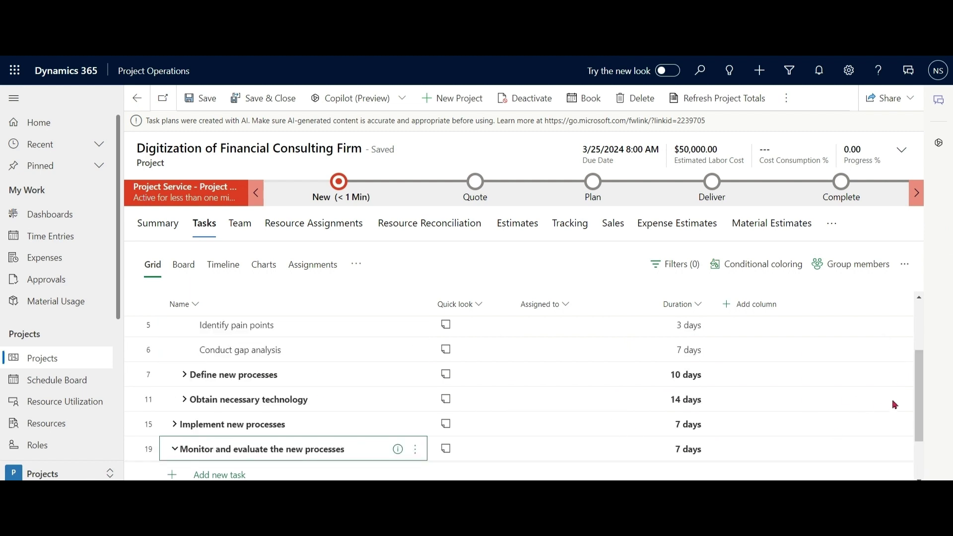
pyautogui.moveTo(923, 438); pyautogui.dragTo(924, 339)
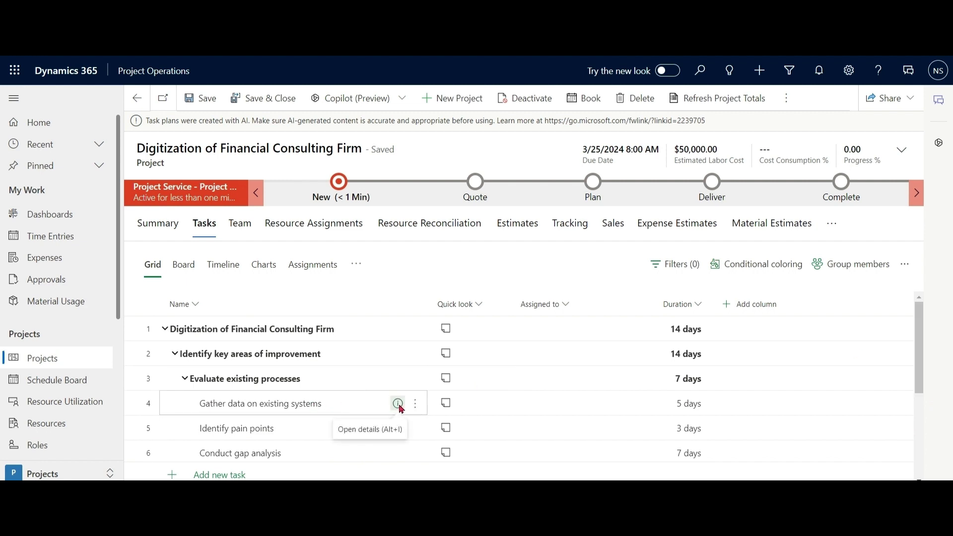
pyautogui.click(397, 404)
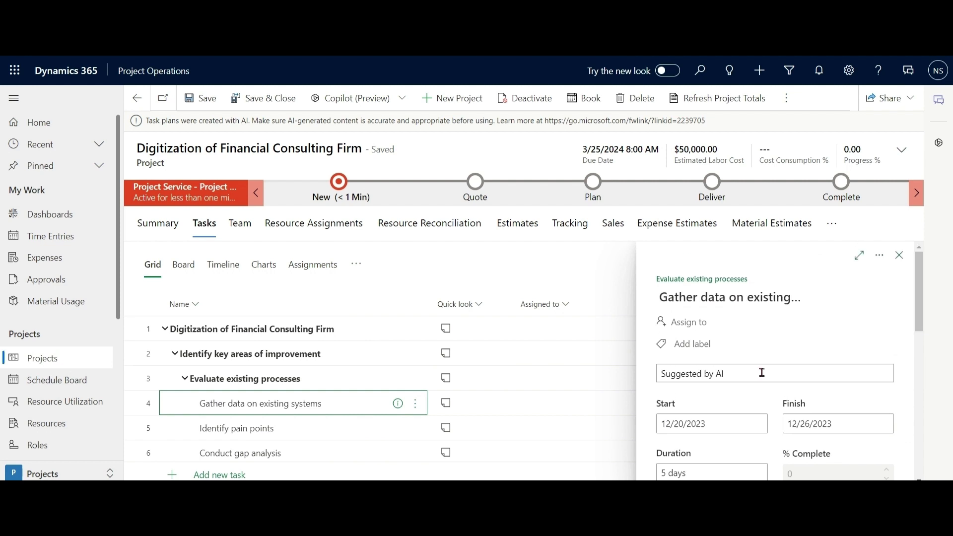
pyautogui.click(662, 374)
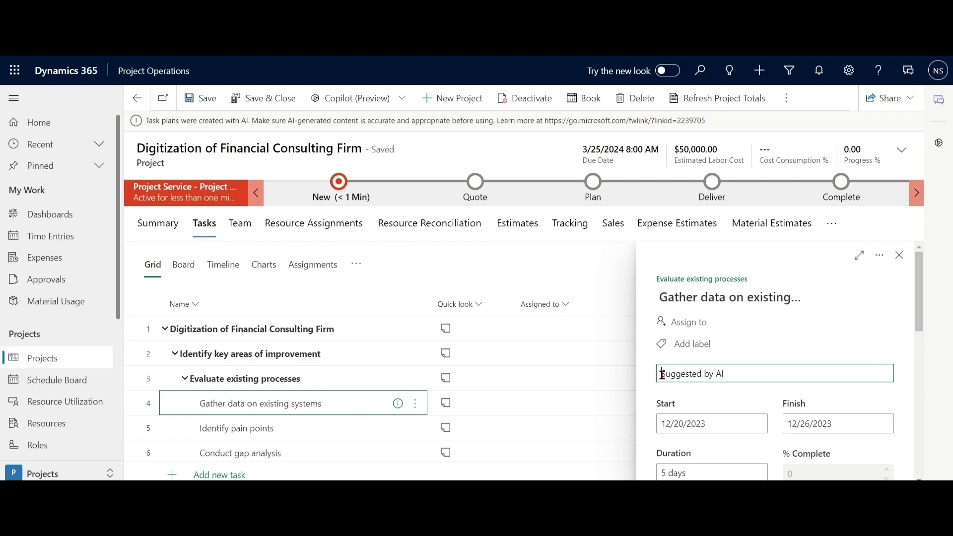
pyautogui.moveTo(661, 375); pyautogui.dragTo(721, 375)
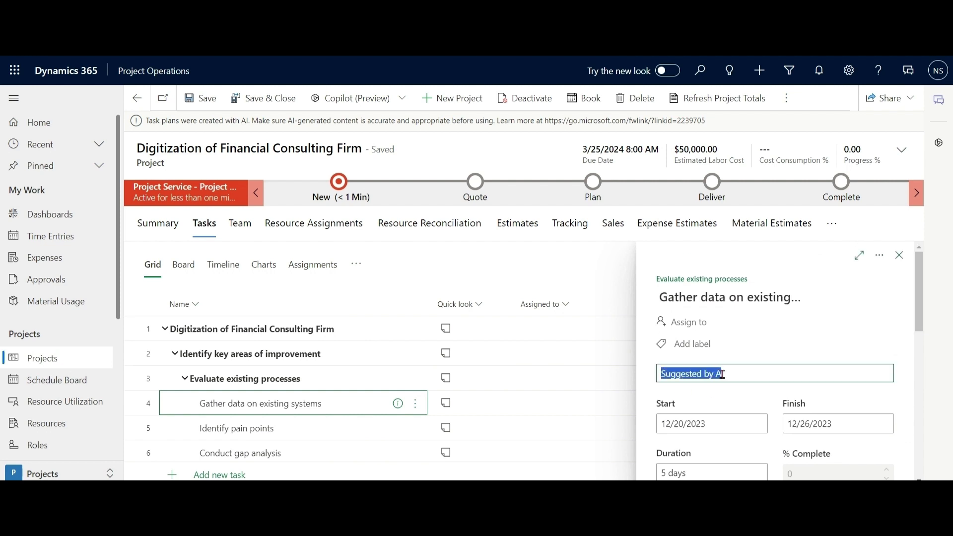
pyautogui.click(759, 376)
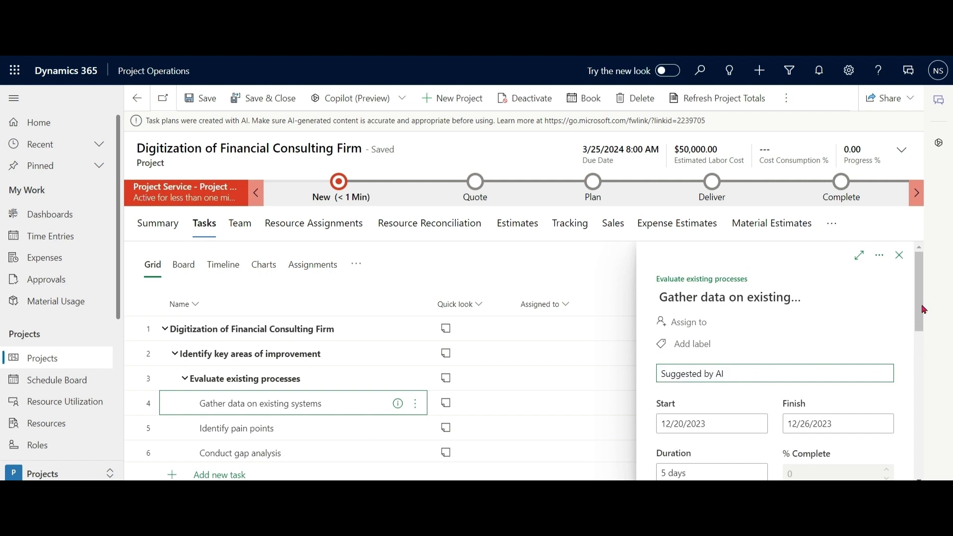
pyautogui.moveTo(923, 310); pyautogui.dragTo(929, 456)
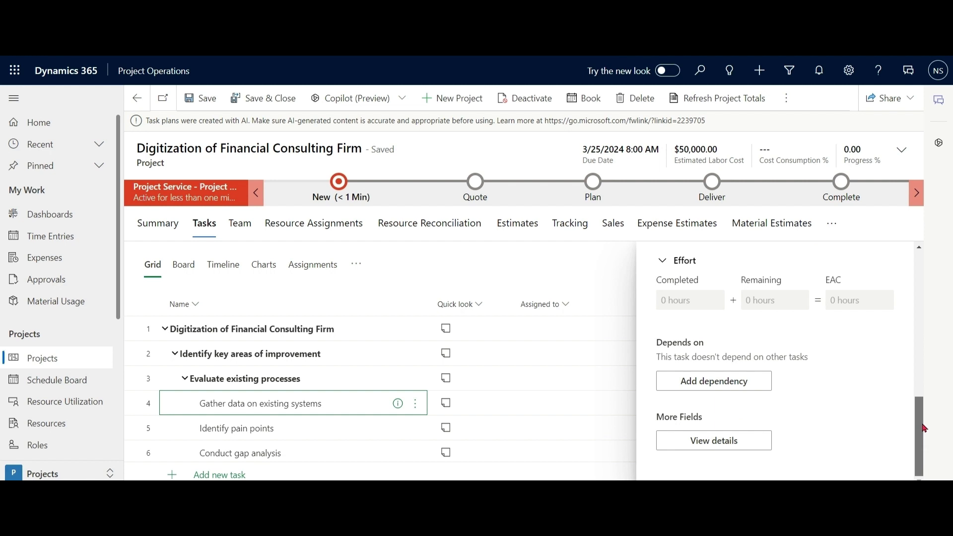
pyautogui.moveTo(924, 428); pyautogui.dragTo(922, 270)
pyautogui.click(902, 259)
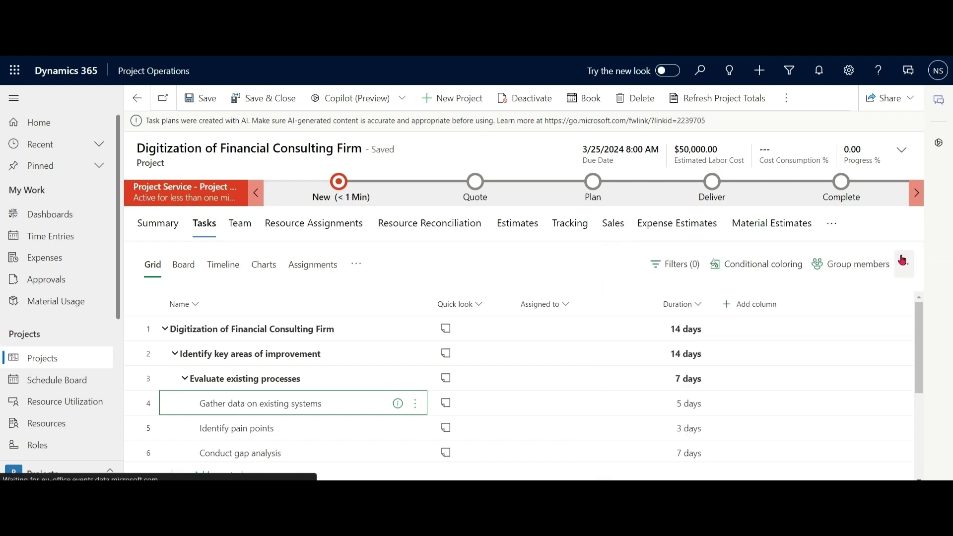
# Step: Switch the tasks to the Gantt timeline and back to the grid
pyautogui.click(225, 271)
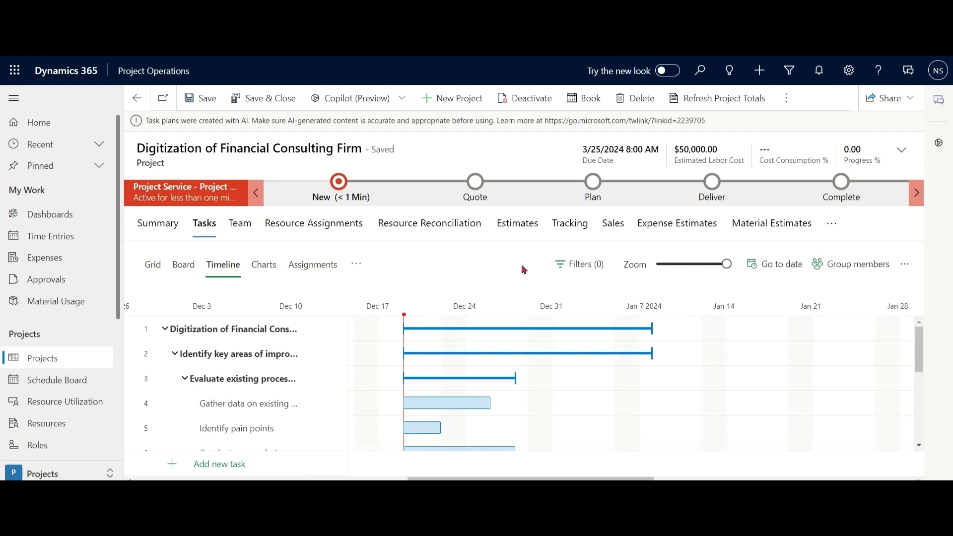
pyautogui.click(159, 276)
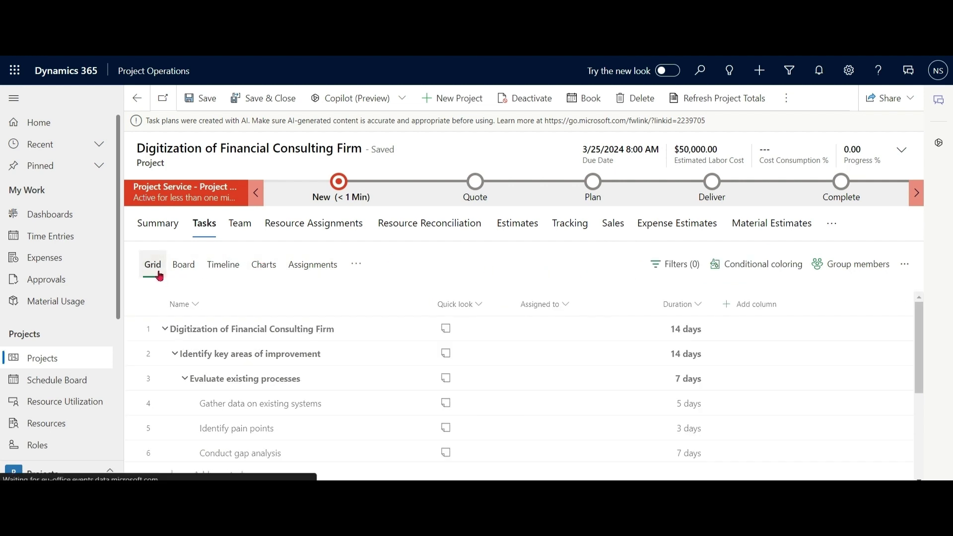
pyautogui.moveTo(918, 377); pyautogui.dragTo(918, 403)
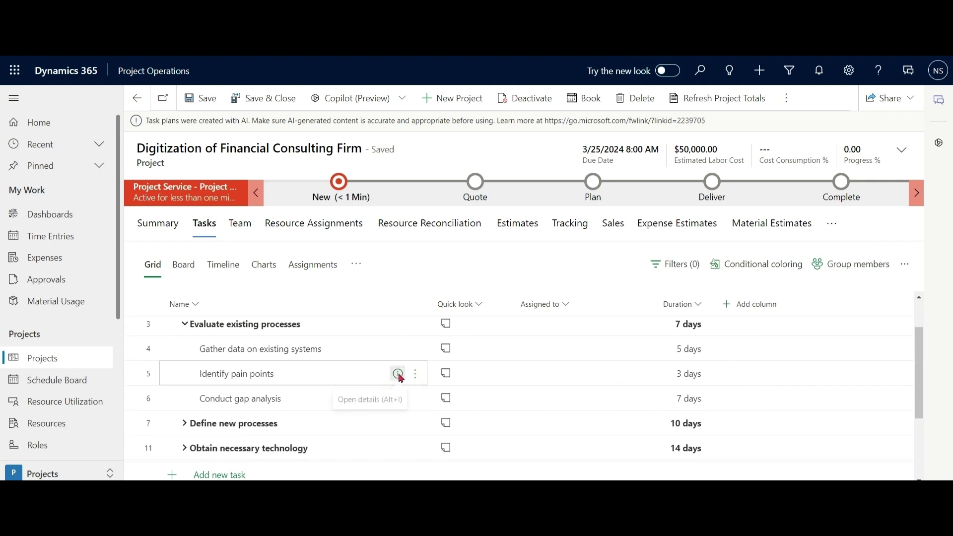
# Step: Make Identify pain points depend on Gather data on existing systems and close the details pane
pyautogui.click(398, 375)
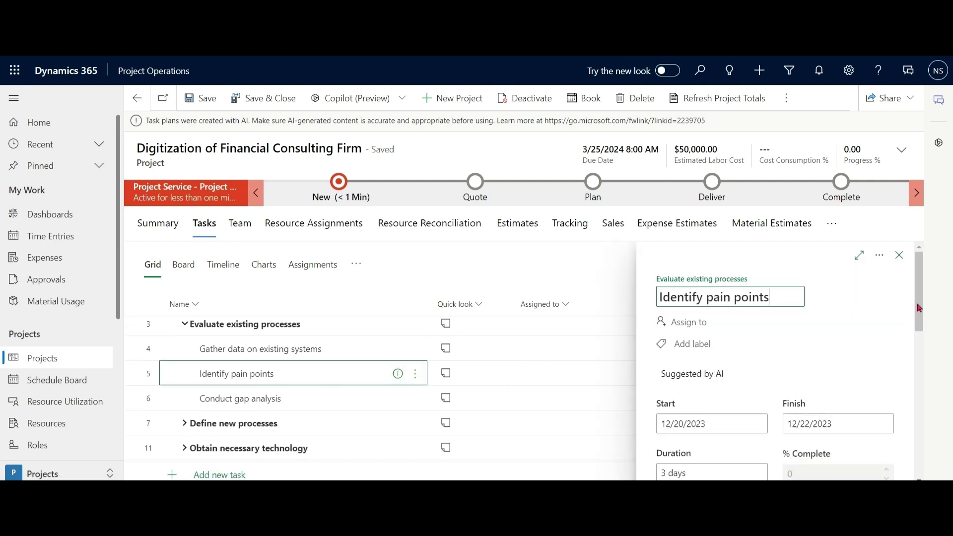
pyautogui.moveTo(919, 307); pyautogui.dragTo(937, 436)
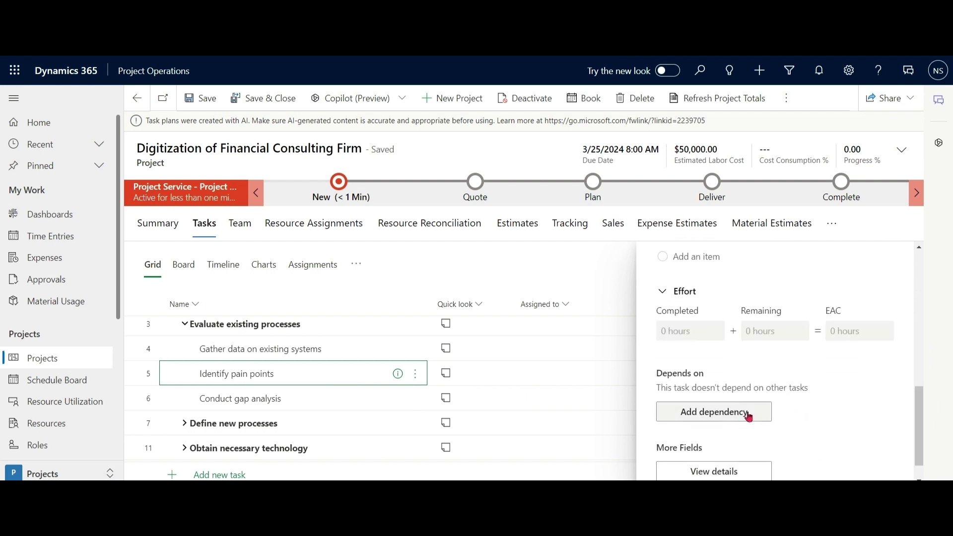
pyautogui.click(748, 415)
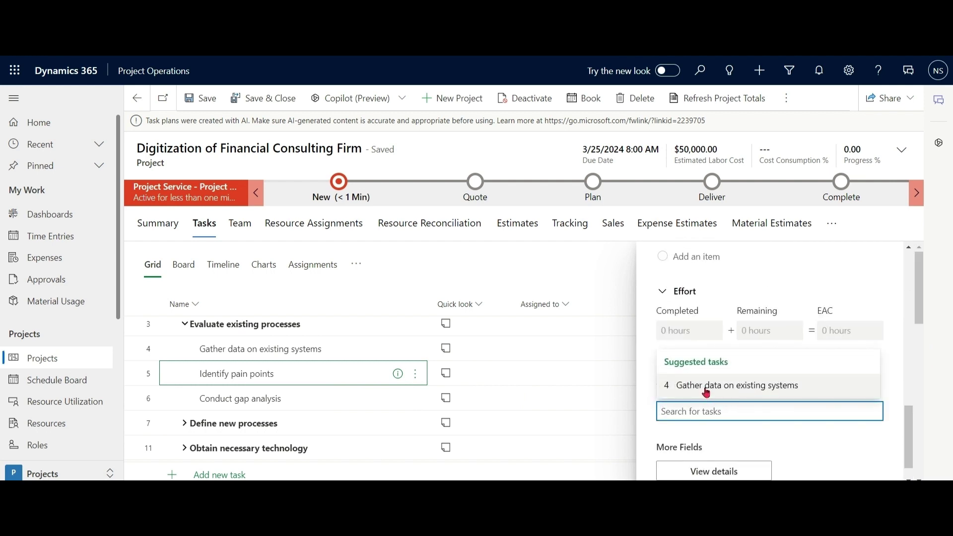
pyautogui.click(705, 386)
pyautogui.moveTo(914, 424); pyautogui.dragTo(913, 268)
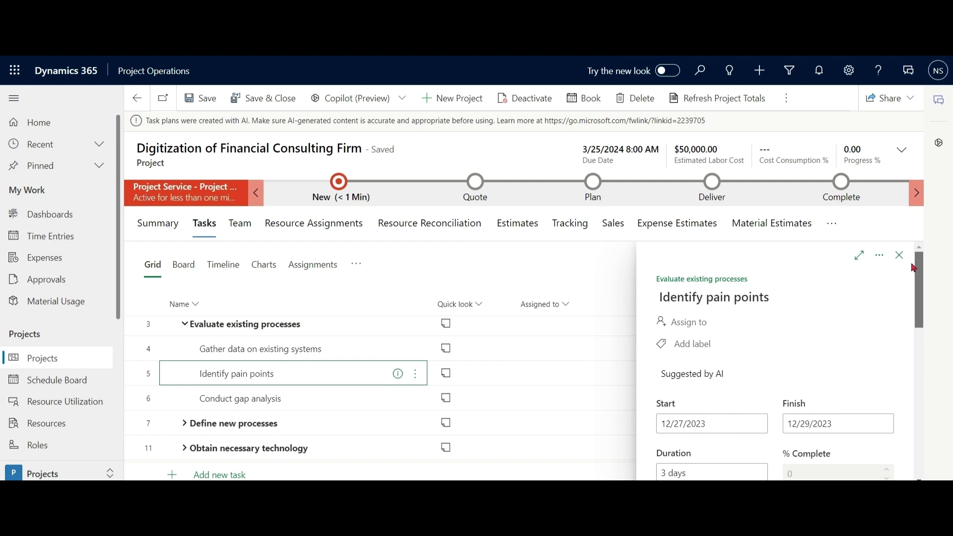
pyautogui.click(899, 254)
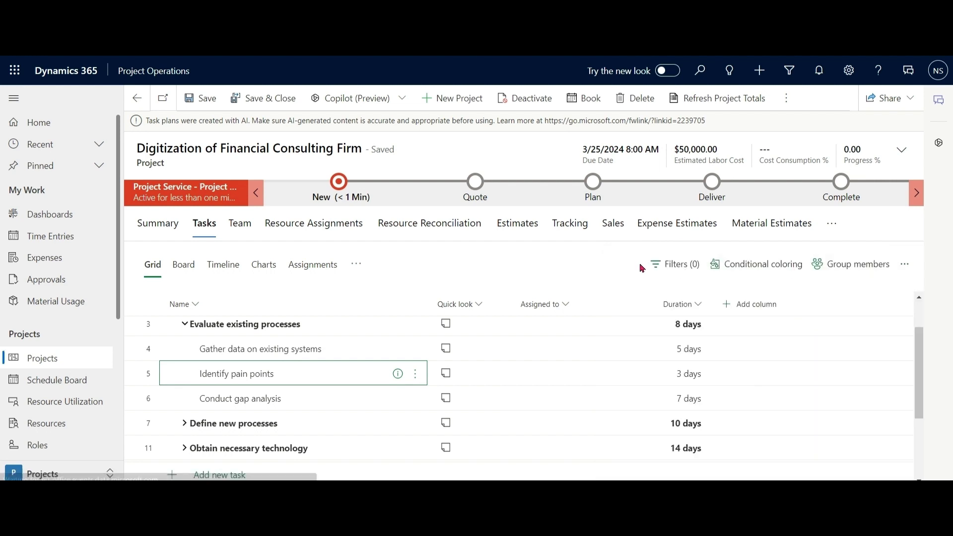
# Step: View the Digitization project's tasks as a timeline, check Copilot actions, then return to Projects
pyautogui.click(224, 264)
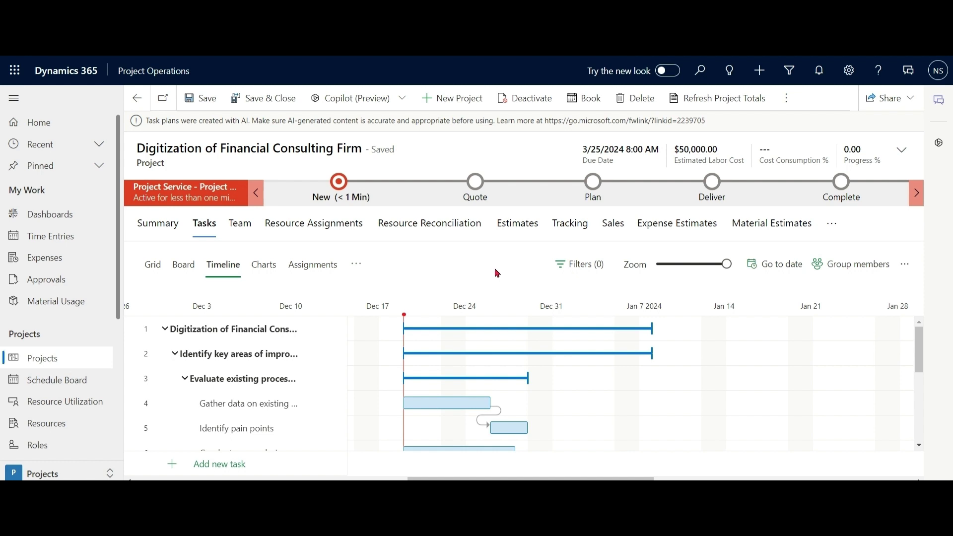
pyautogui.click(403, 99)
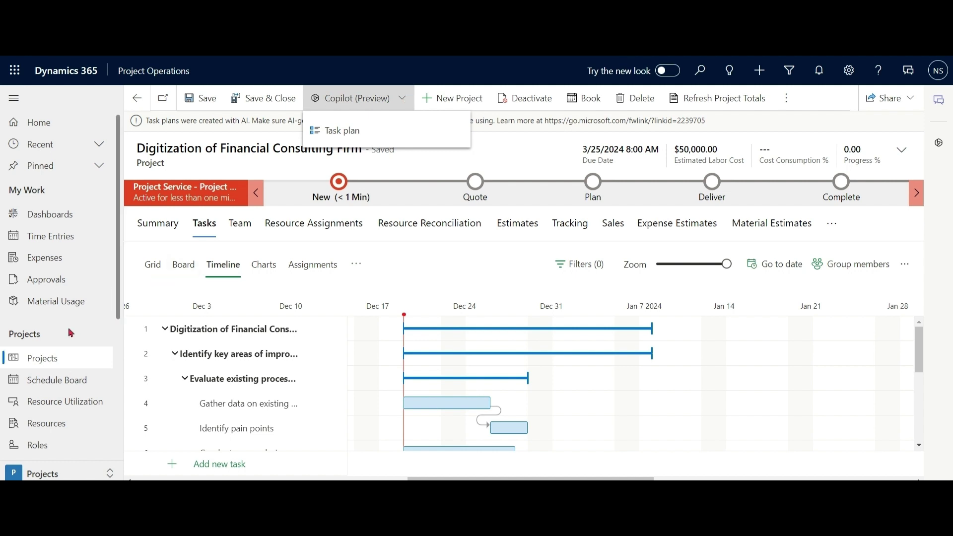
pyautogui.click(45, 361)
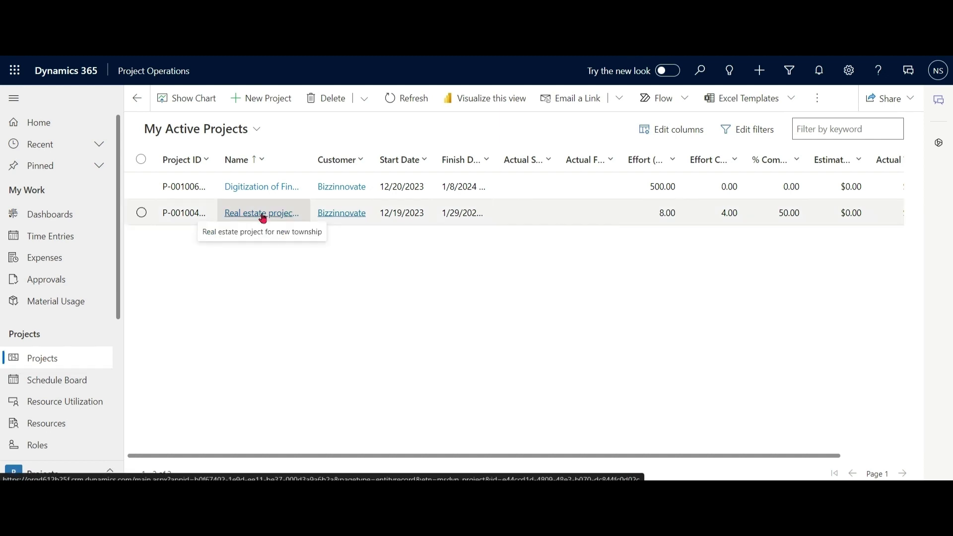
# Step: Open the Real estate project for new township and view its task list
pyautogui.click(262, 213)
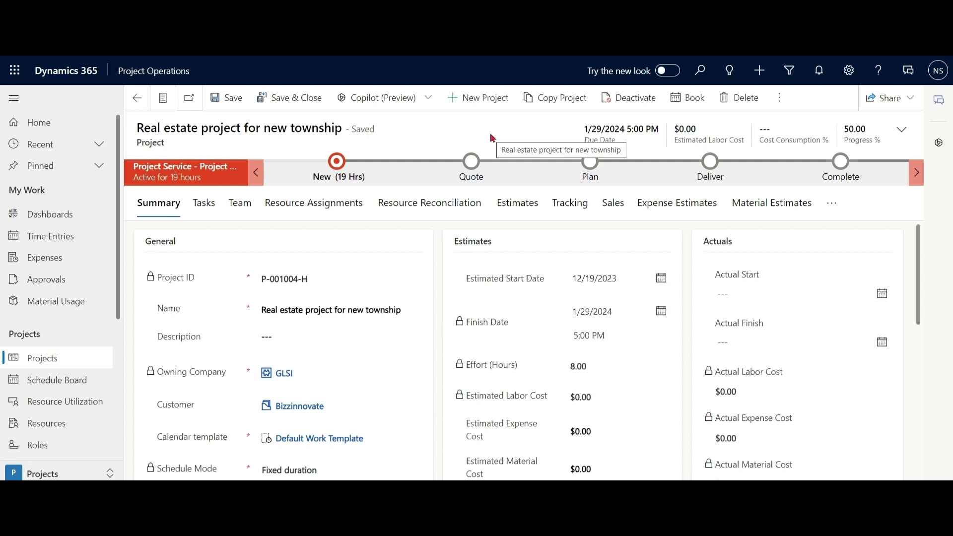
pyautogui.click(204, 203)
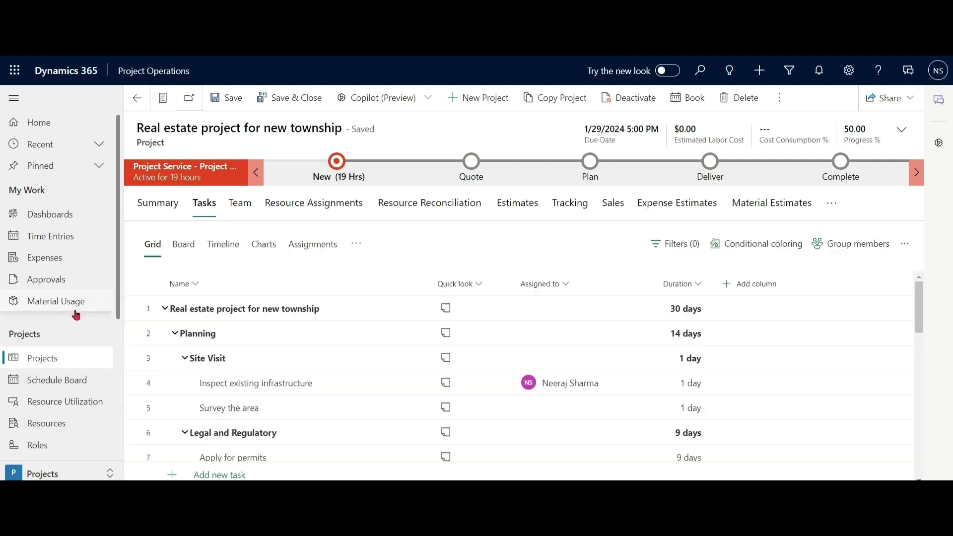
# Step: Browse the Material Usage, Expenses, Time Entries and Approvals lists
pyautogui.click(52, 308)
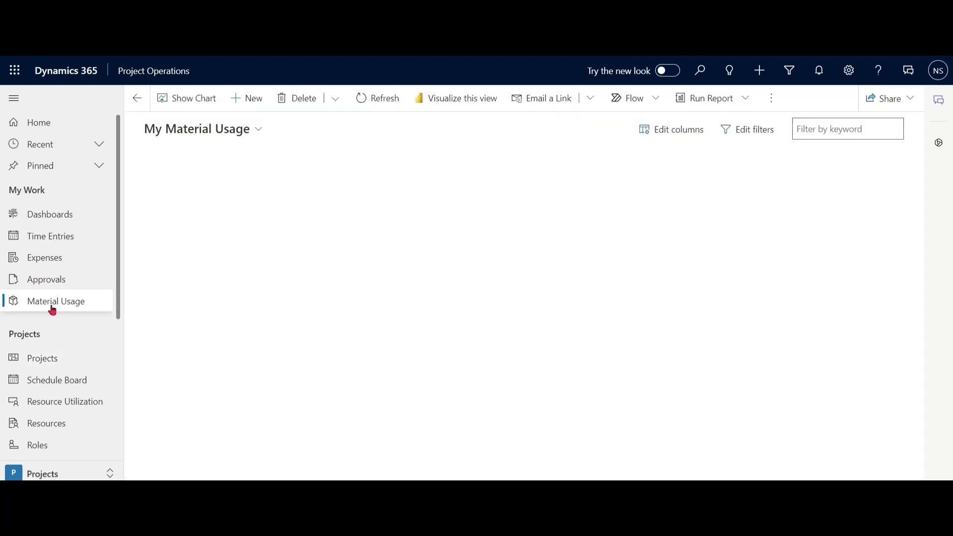
pyautogui.click(57, 264)
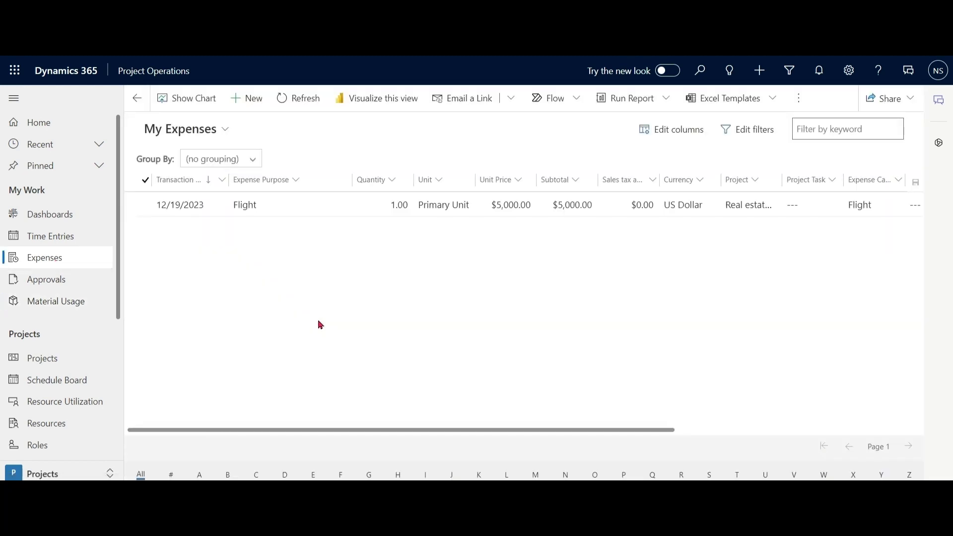
pyautogui.click(55, 237)
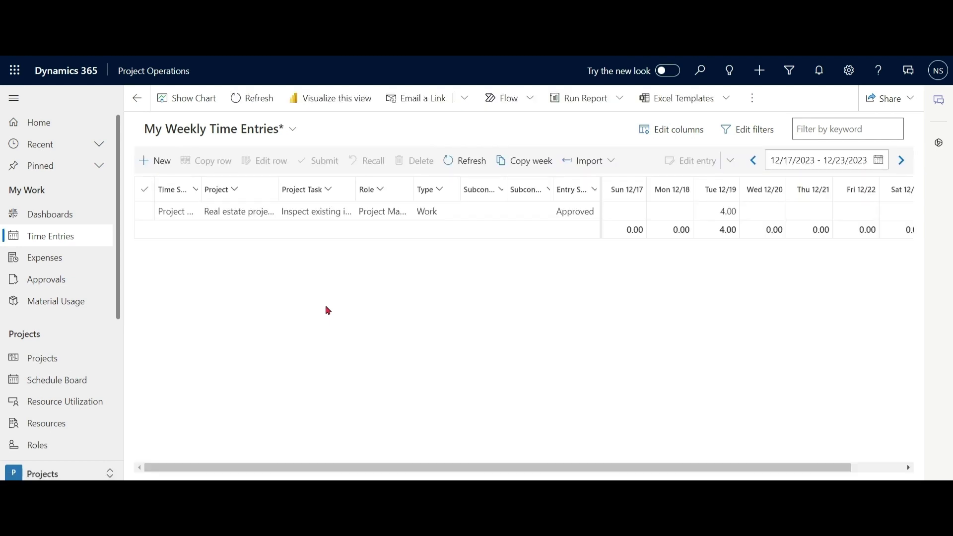
pyautogui.click(20, 282)
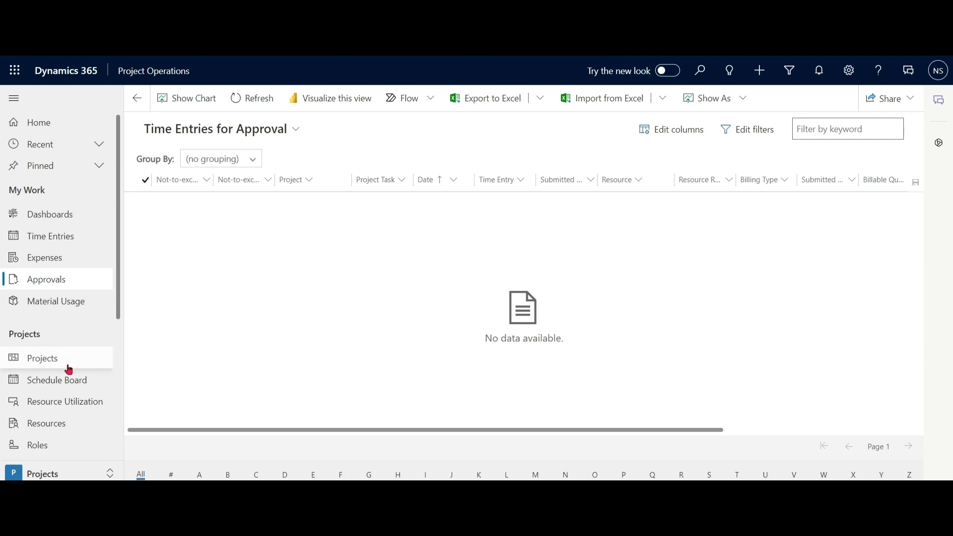
# Step: Run Copilot Risk Assessments on the Real estate project for new township
pyautogui.click(47, 367)
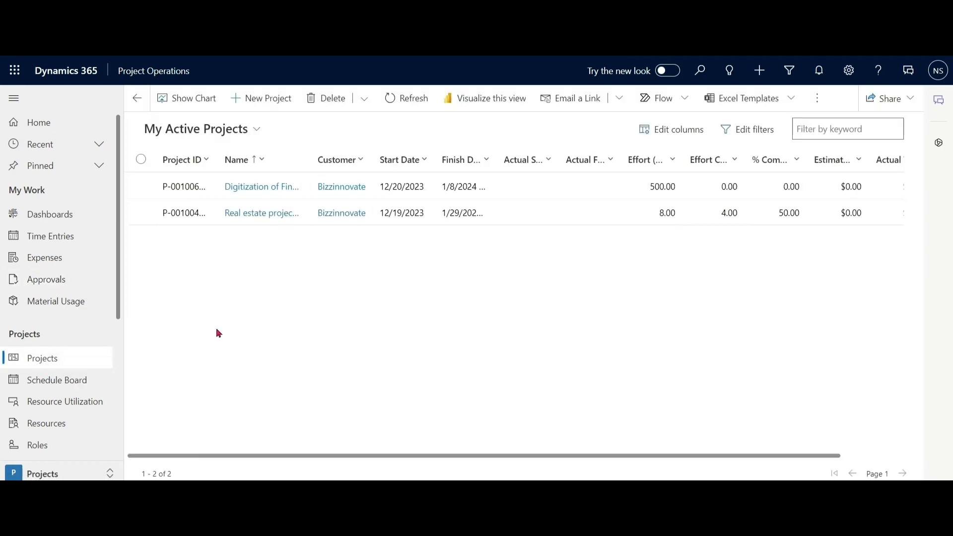
pyautogui.click(252, 213)
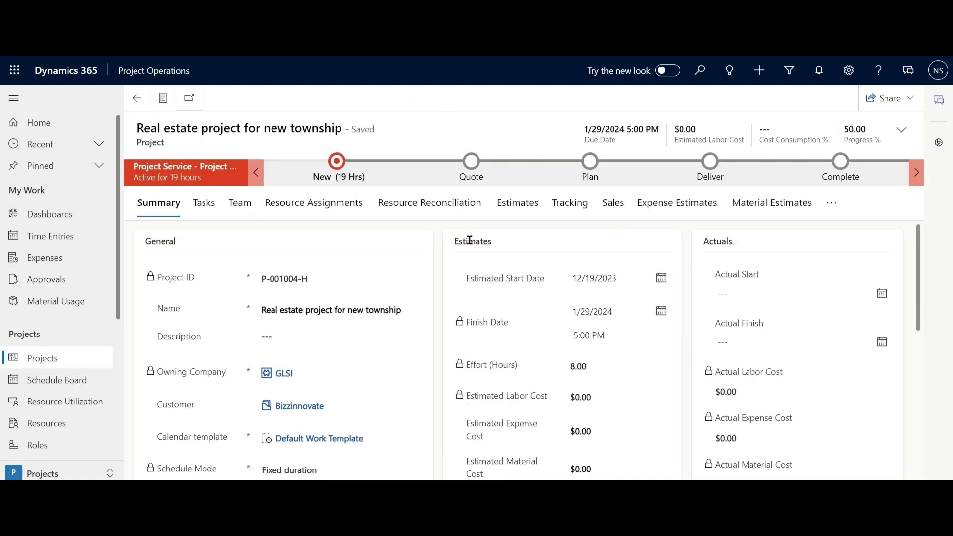
pyautogui.click(431, 102)
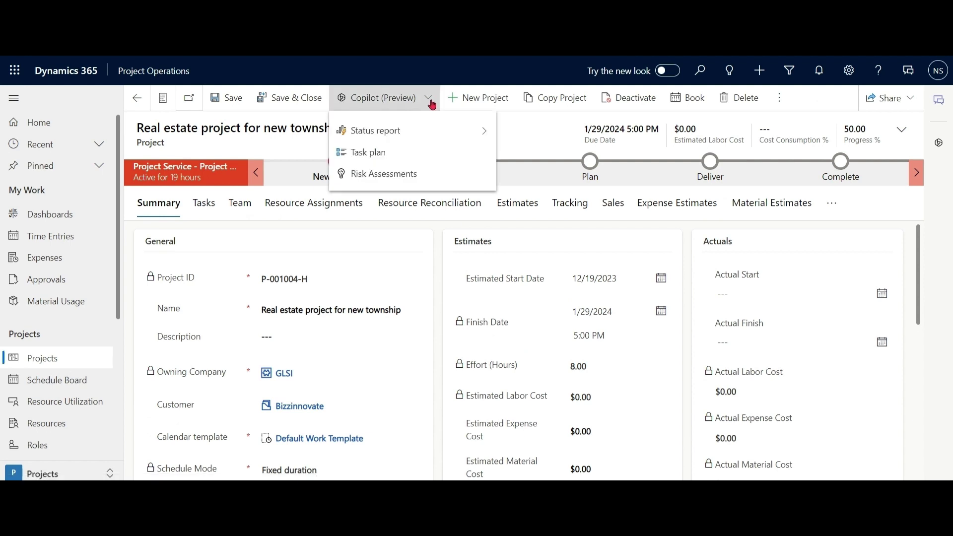
pyautogui.click(402, 181)
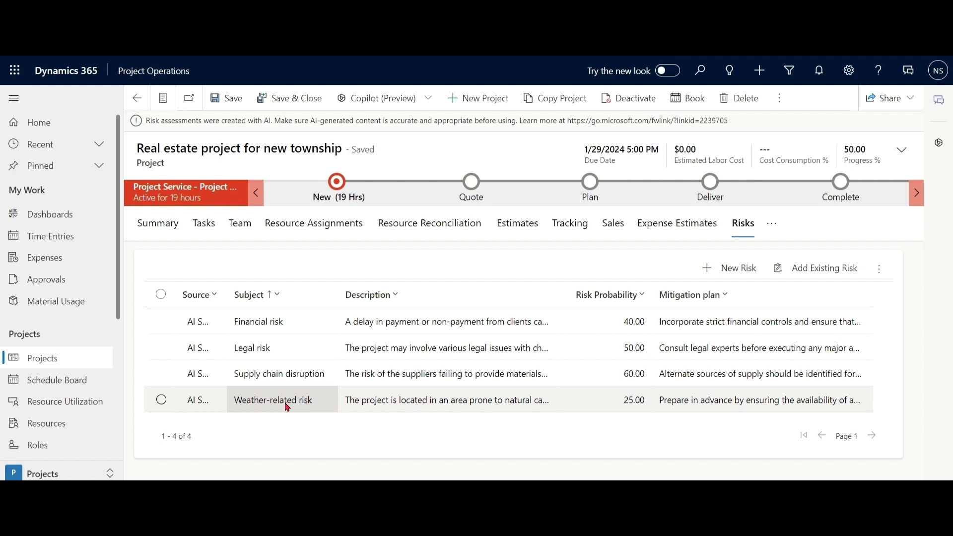
pyautogui.doubleClick(272, 332)
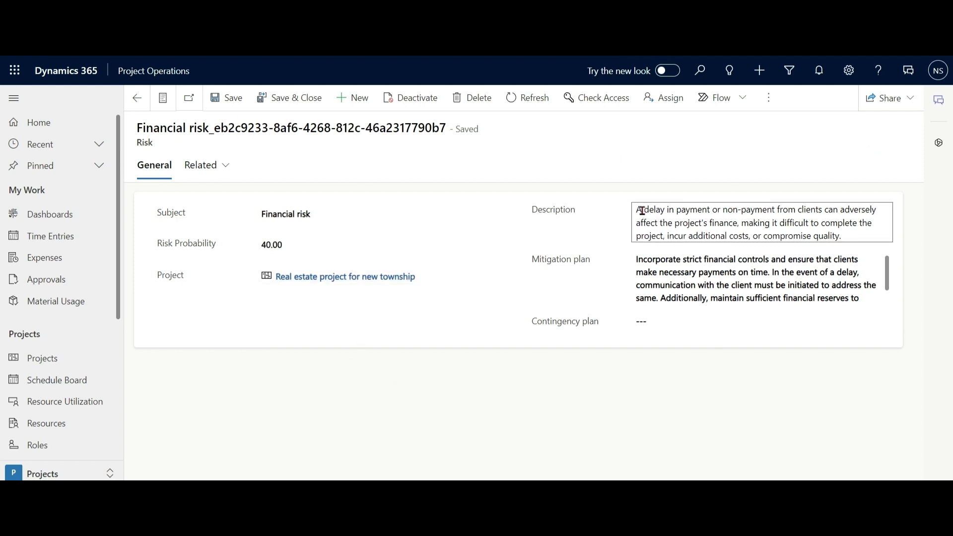
pyautogui.moveTo(642, 209); pyautogui.dragTo(673, 237)
pyautogui.moveTo(887, 280)
pyautogui.mouseDown()
pyautogui.moveTo(887, 300)
pyautogui.moveTo(886, 252)
pyautogui.mouseUp()
pyautogui.click(793, 297)
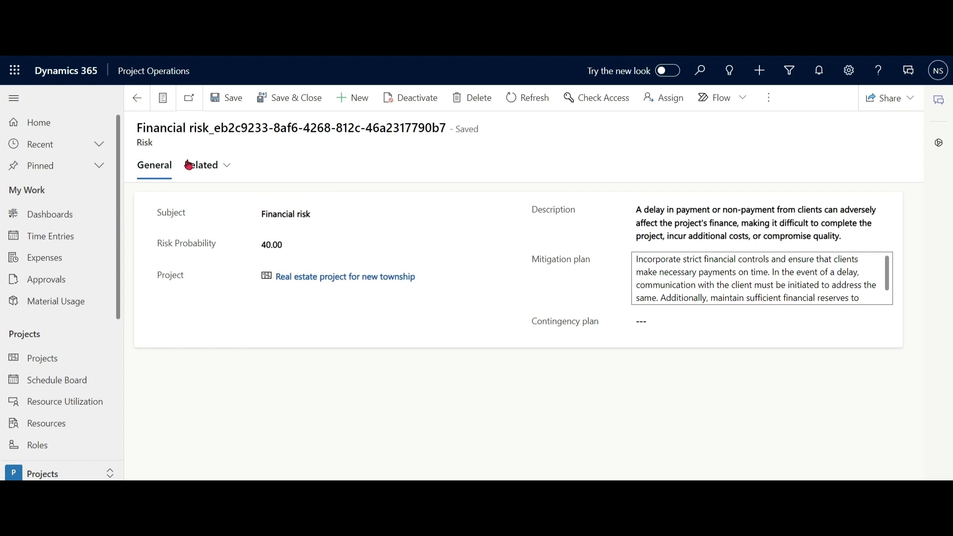
pyautogui.click(137, 97)
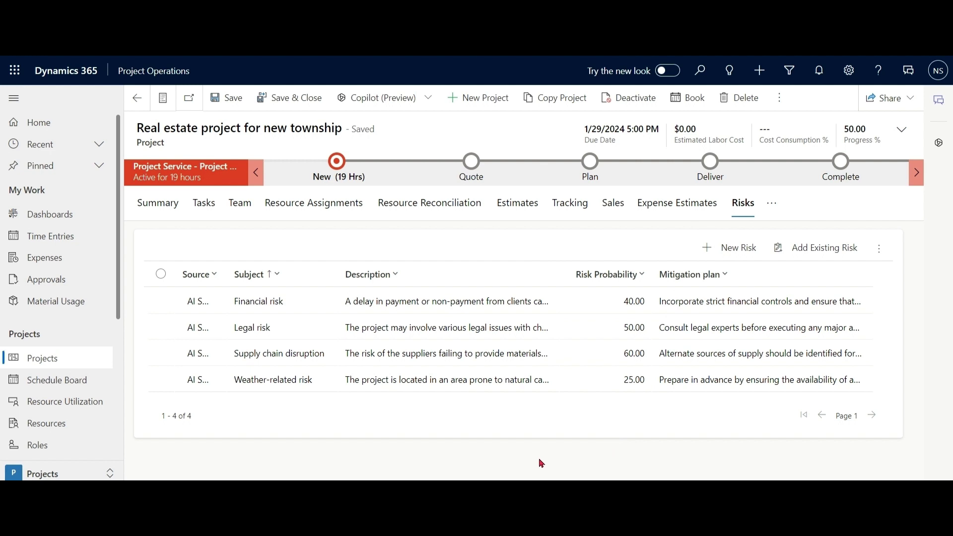
# Step: Create an internal Copilot status report for the Real estate project and review it
pyautogui.click(429, 100)
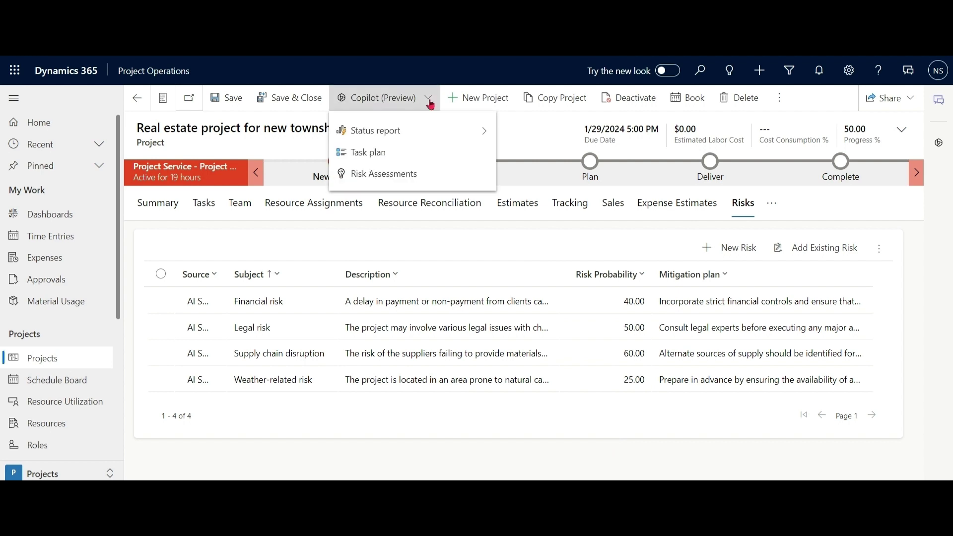
pyautogui.click(414, 134)
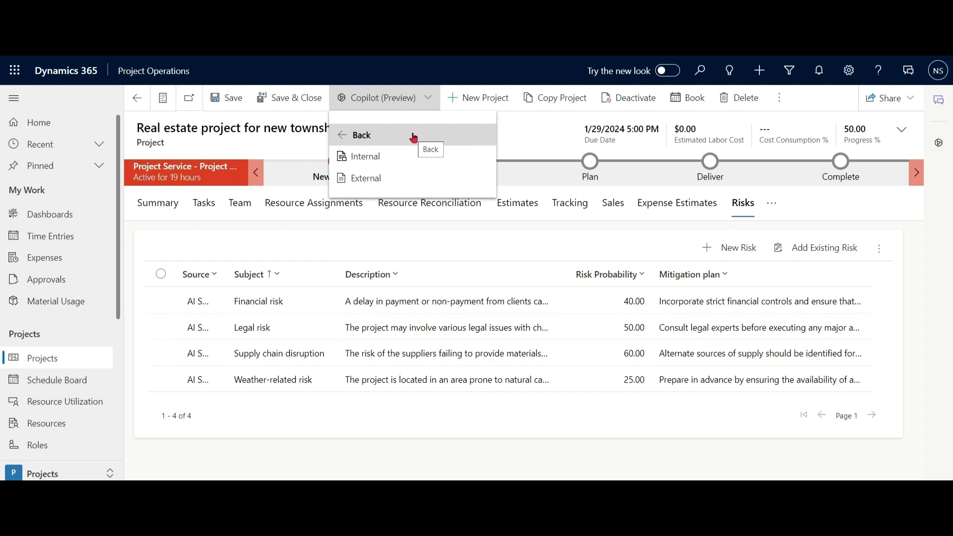
pyautogui.click(397, 159)
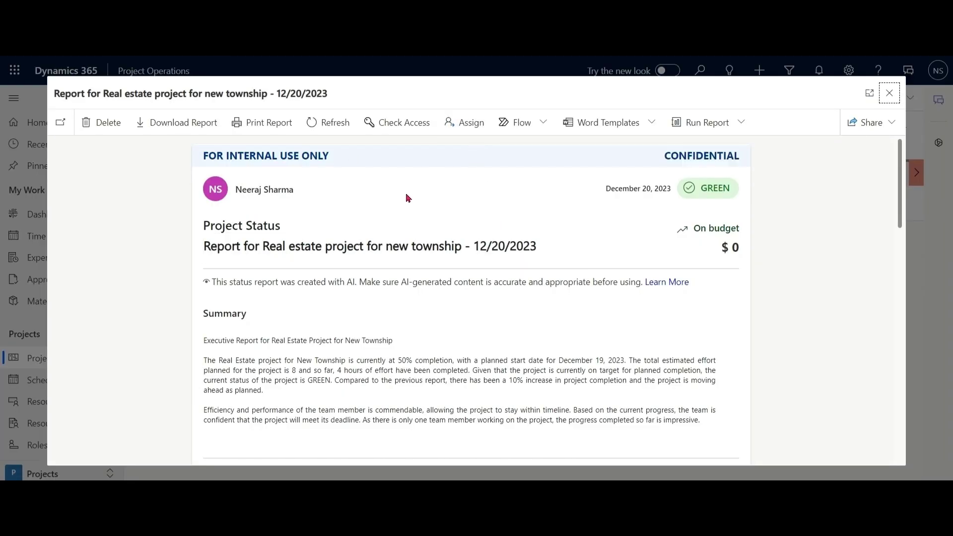
pyautogui.moveTo(342, 155); pyautogui.dragTo(200, 156)
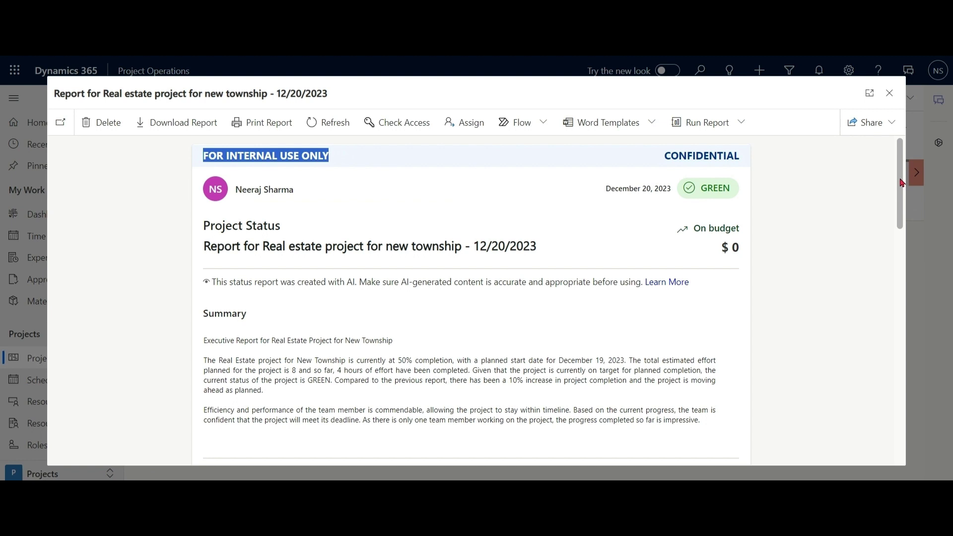
pyautogui.moveTo(902, 182)
pyautogui.mouseDown()
pyautogui.moveTo(912, 421)
pyautogui.moveTo(901, 163)
pyautogui.mouseUp()
# Step: Replace the internal report with an external Copilot status report for the township project and review it
pyautogui.click(889, 93)
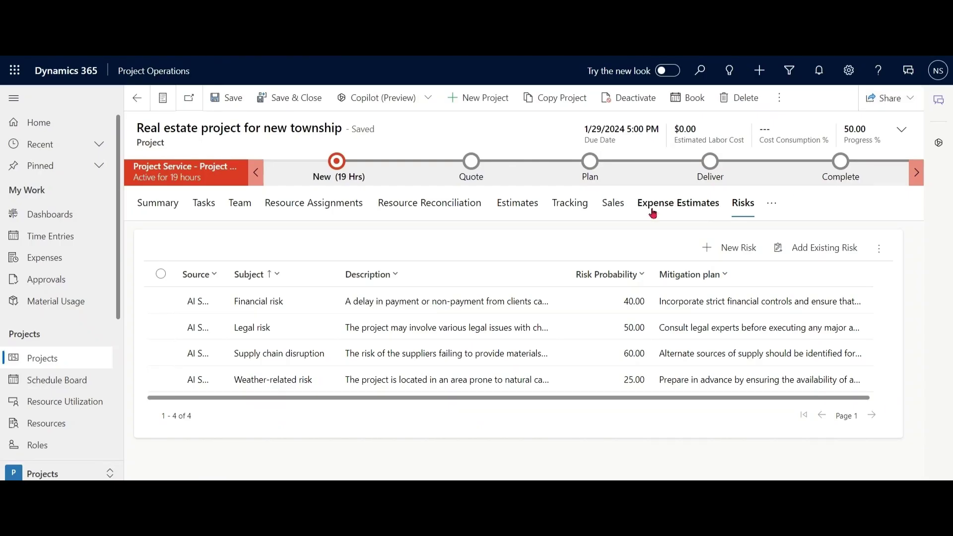
pyautogui.click(428, 98)
pyautogui.click(421, 127)
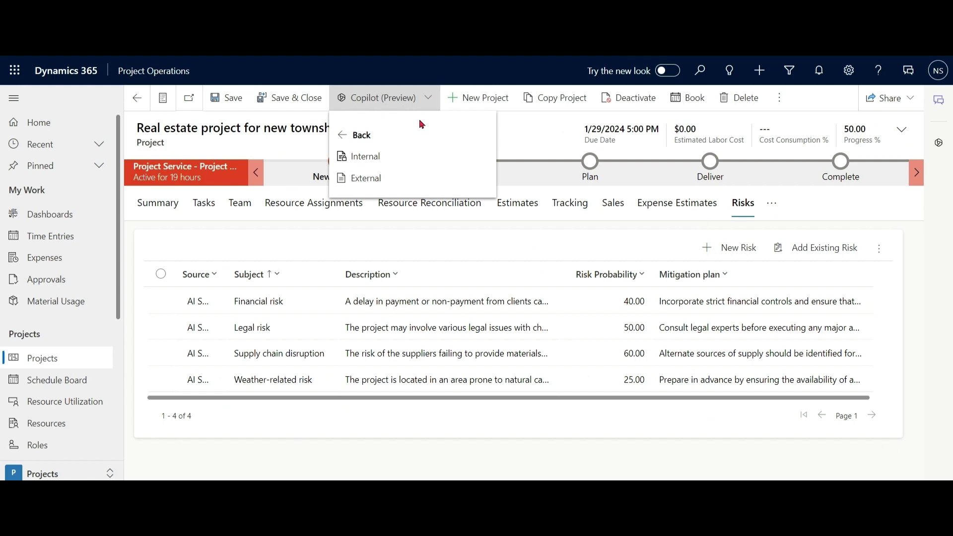
pyautogui.click(366, 178)
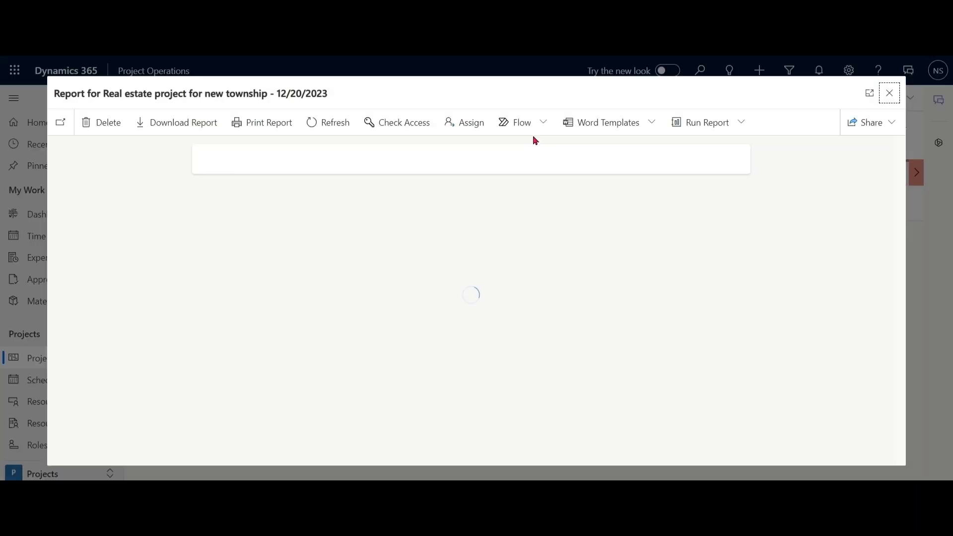
pyautogui.moveTo(898, 197)
pyautogui.mouseDown()
pyautogui.moveTo(899, 373)
pyautogui.moveTo(896, 186)
pyautogui.mouseUp()
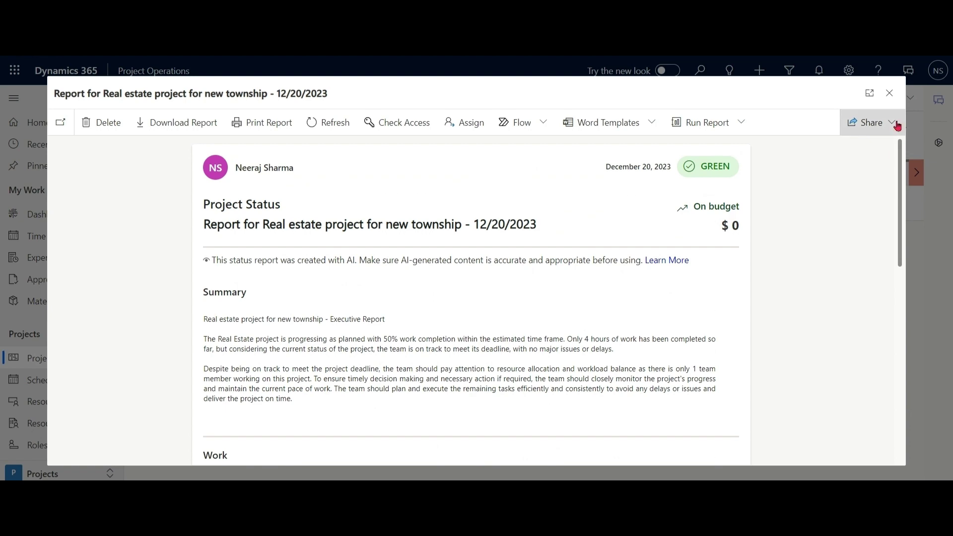
# Step: Dismiss the external status report and go back to My Active Projects
pyautogui.click(888, 93)
pyautogui.click(46, 364)
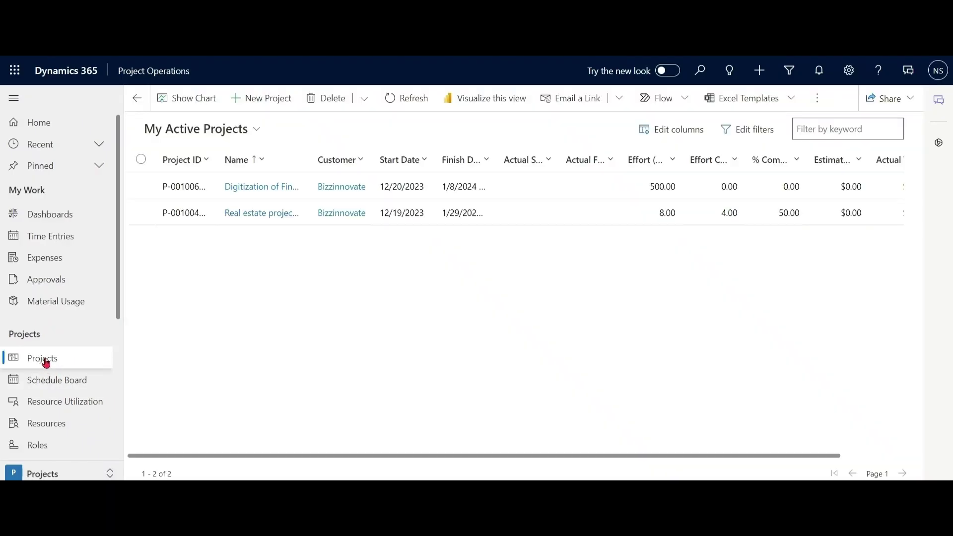